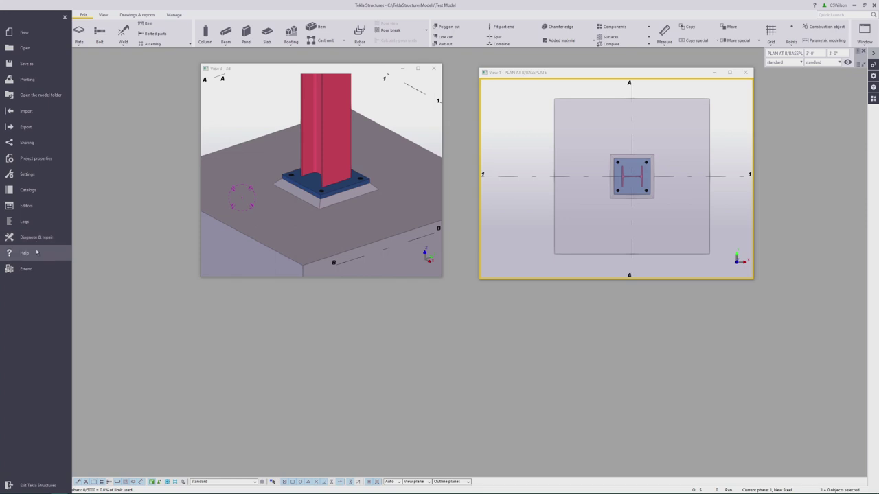
# Create a two-point TEMP SECTION view cutting through the column, base plate and footing.
pyautogui.click(106, 188)
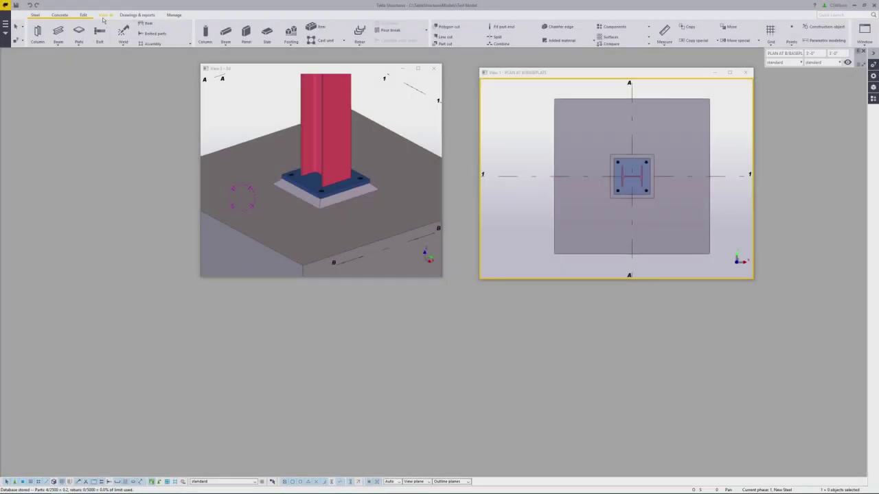
pyautogui.click(103, 15)
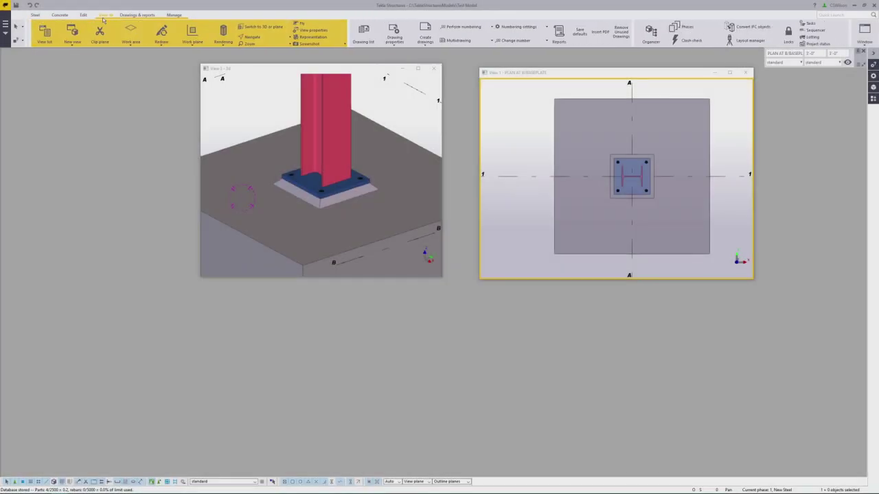
pyautogui.click(69, 34)
pyautogui.click(78, 68)
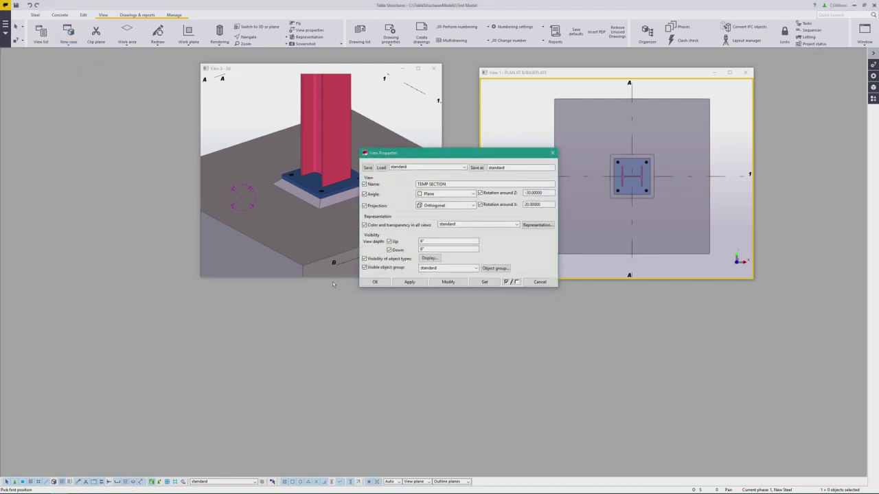
pyautogui.click(377, 282)
pyautogui.scroll(4, 677, 183)
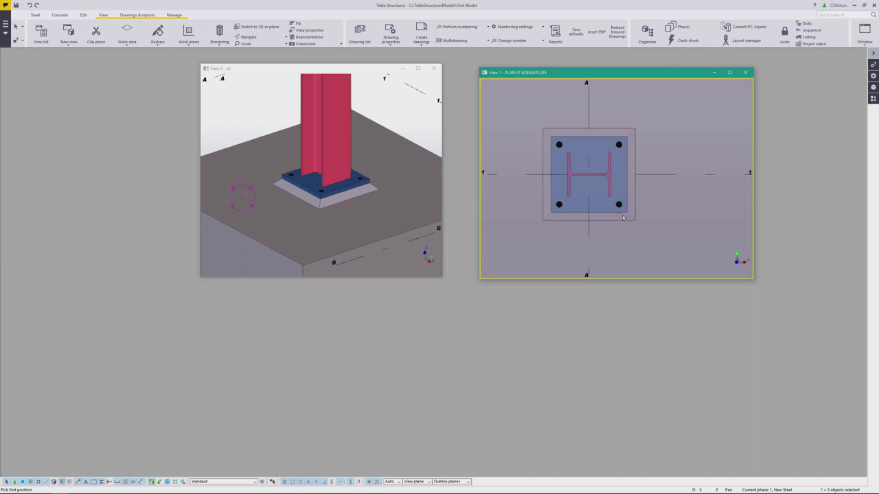
pyautogui.click(618, 145)
pyautogui.moveTo(257, 22); pyautogui.dragTo(697, 121)
pyautogui.scroll(5, 546, 333)
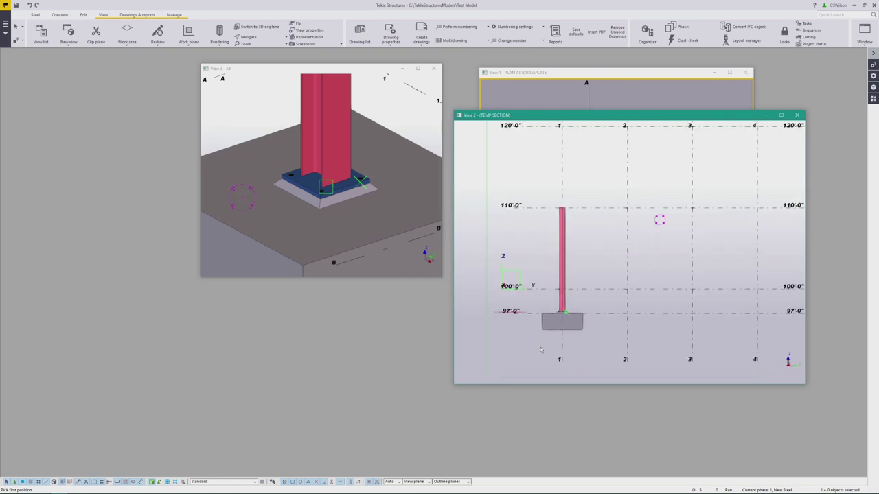
pyautogui.click(35, 15)
# Start a beam with the ANCH_BOLT settings: ANCHOR BOLT, profile ROD1", material F1554-36.
pyautogui.keyDown('shift'); pyautogui.click(57, 32); pyautogui.keyUp('shift')
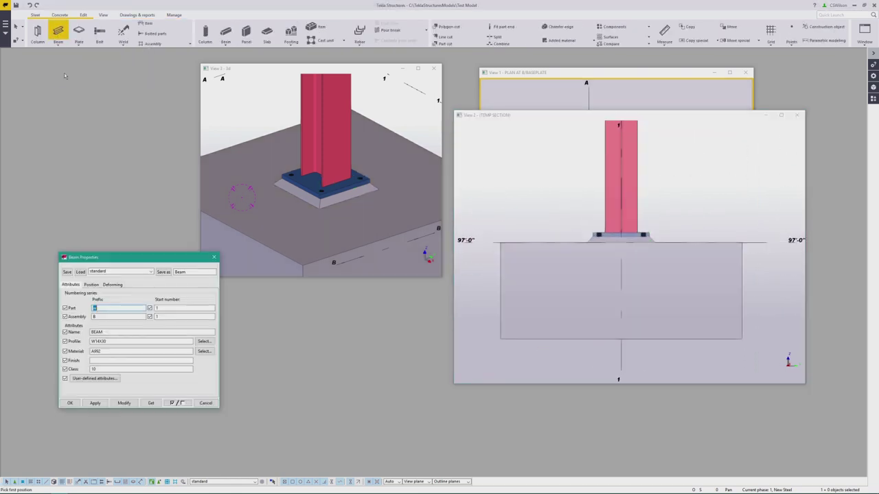
pyautogui.click(137, 274)
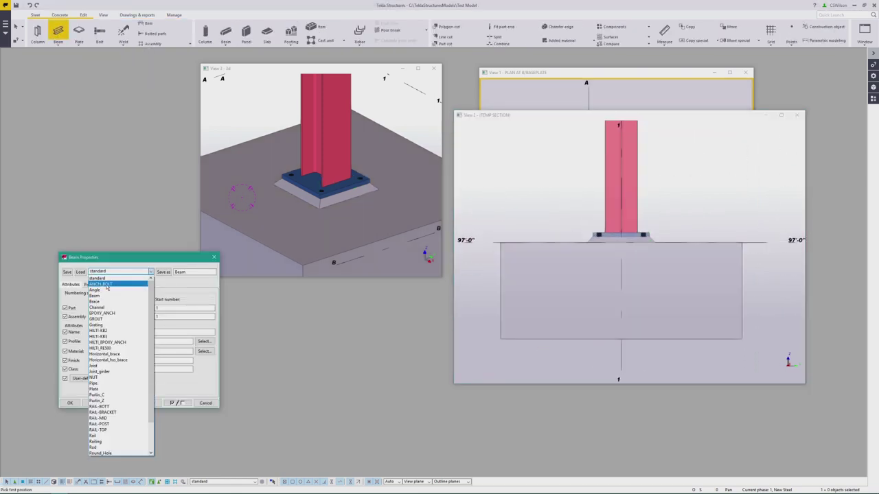
pyautogui.click(106, 283)
pyautogui.click(80, 272)
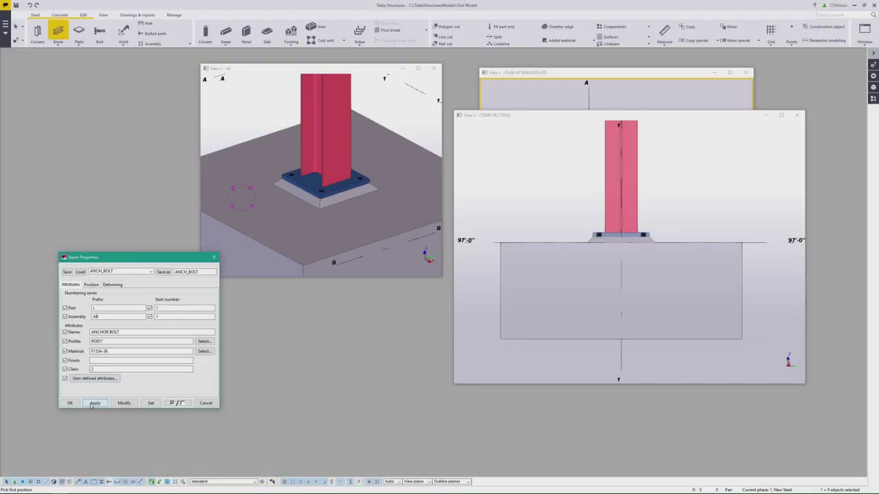
pyautogui.scroll(5, 587, 222)
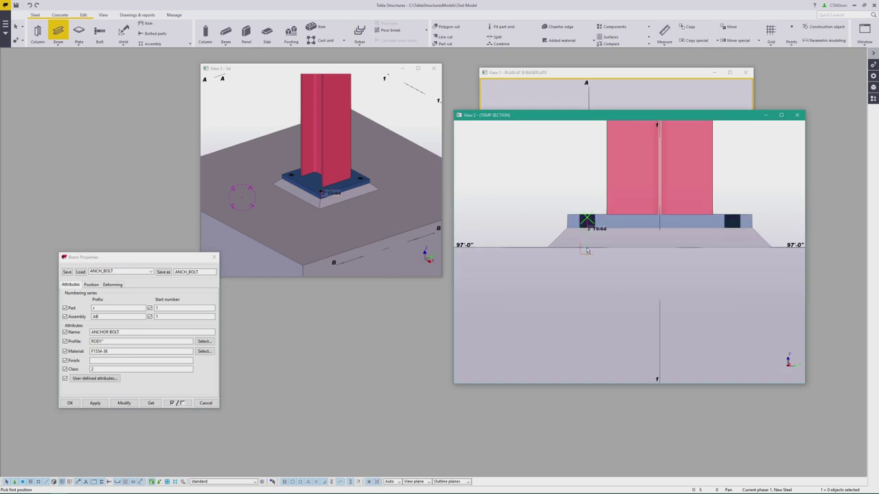
# Model the anchor rod from the base plate underside down into the footing, profile ROD15/16.
pyautogui.click(586, 250)
pyautogui.scroll(-2, 582, 238)
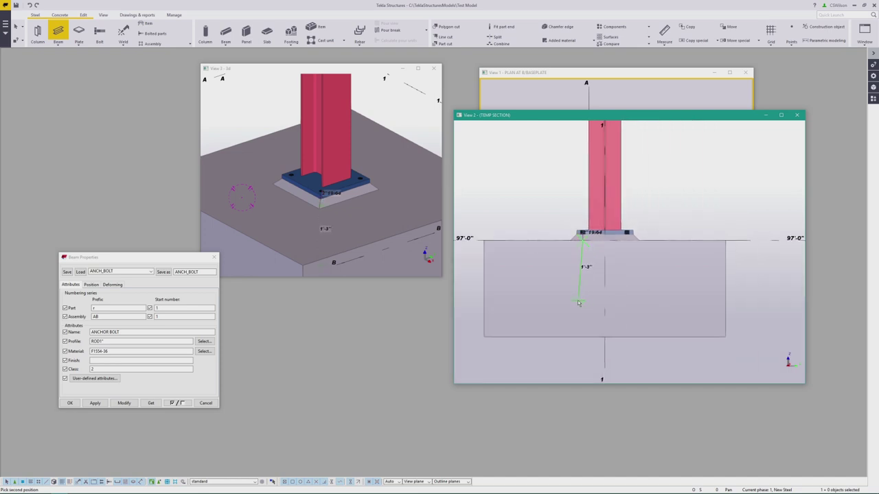
pyautogui.write('1\'4"1/2')
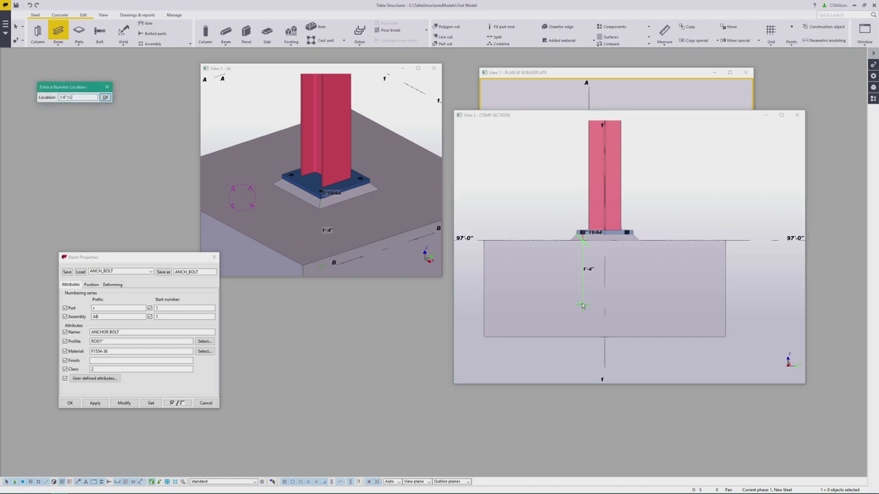
pyautogui.press('Return')
pyautogui.scroll(4, 610, 294)
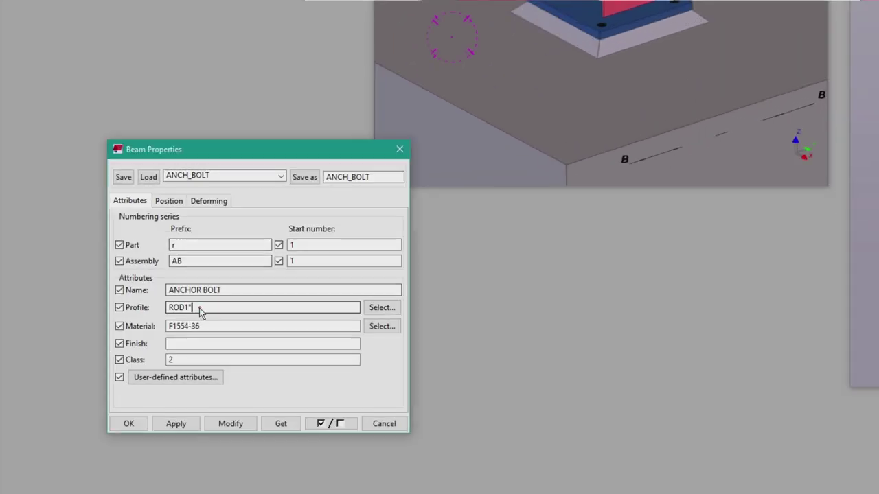
pyautogui.click(106, 342)
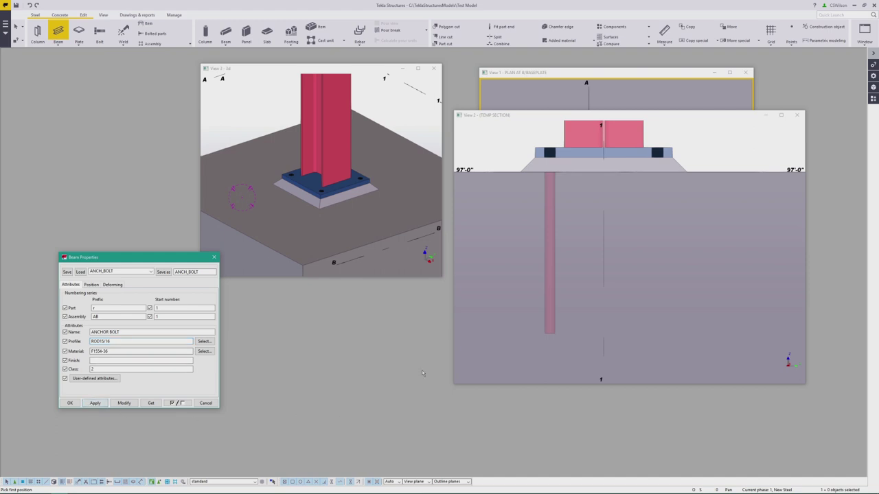
# Add a short rod rising from the anchor rod's top above the base plate.
pyautogui.click(550, 173)
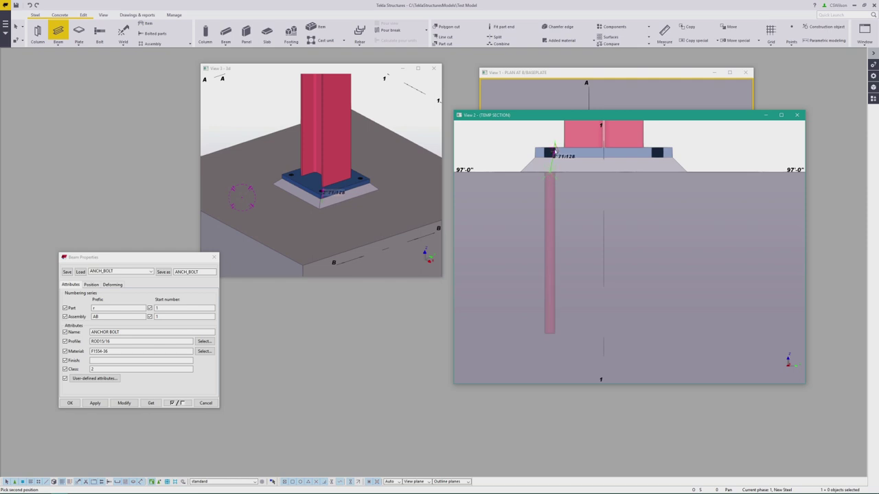
pyautogui.moveTo(551, 137); pyautogui.dragTo(551, 205, button='middle')
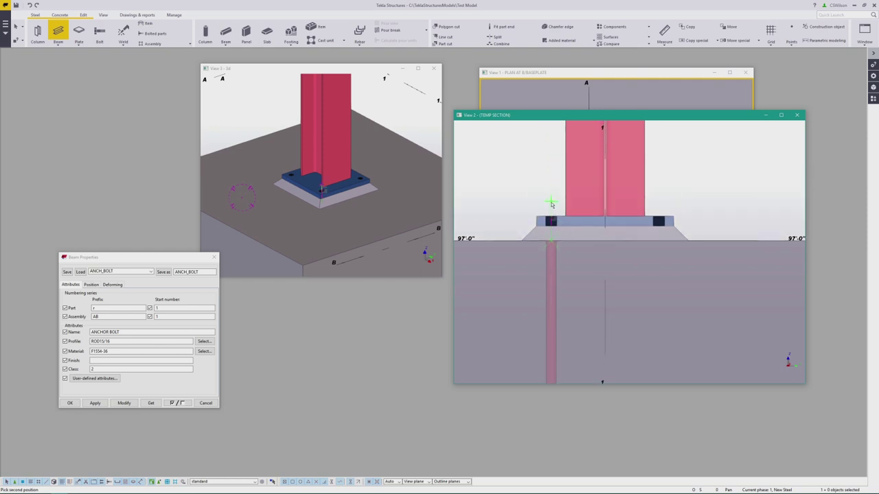
pyautogui.click(551, 197)
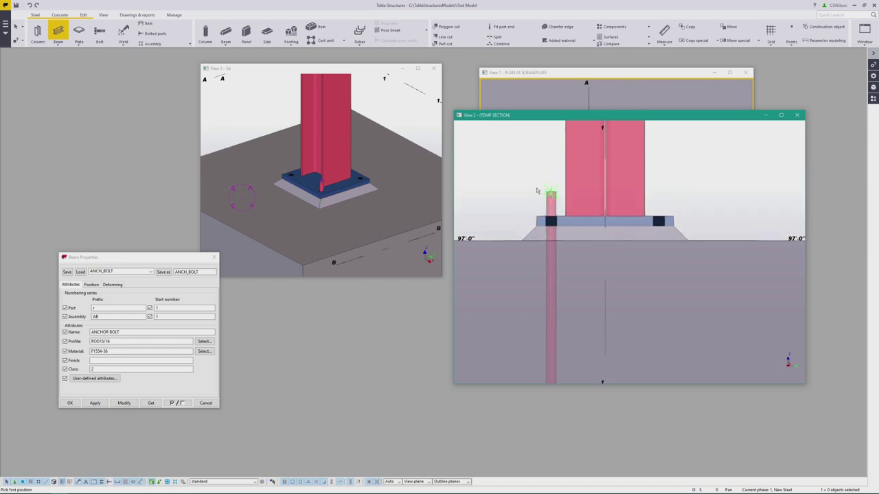
pyautogui.scroll(-2, 570, 263)
pyautogui.scroll(3, 530, 289)
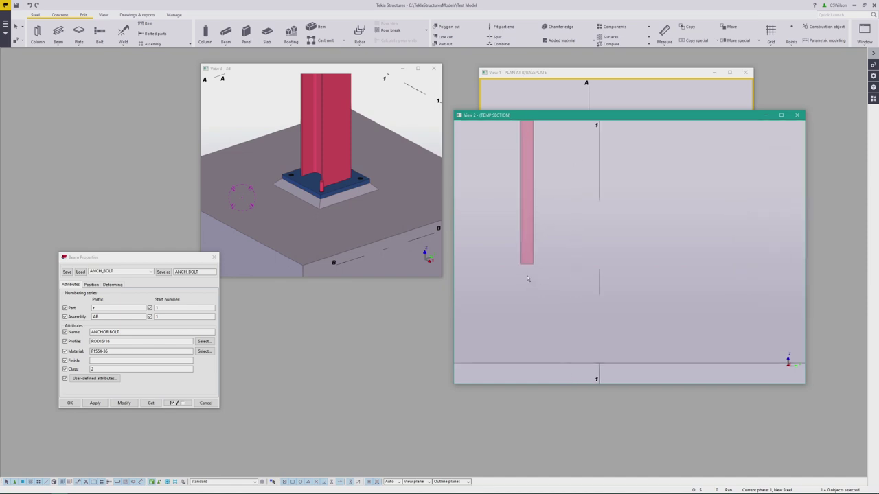
pyautogui.press('Return')
pyautogui.scroll(5, 523, 293)
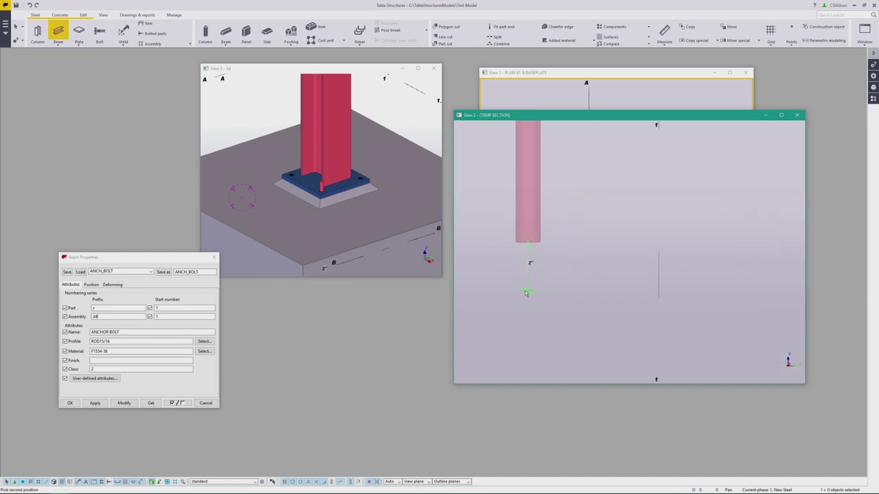
pyautogui.click(523, 309)
pyautogui.press('Escape')
pyautogui.scroll(-5, 597, 285)
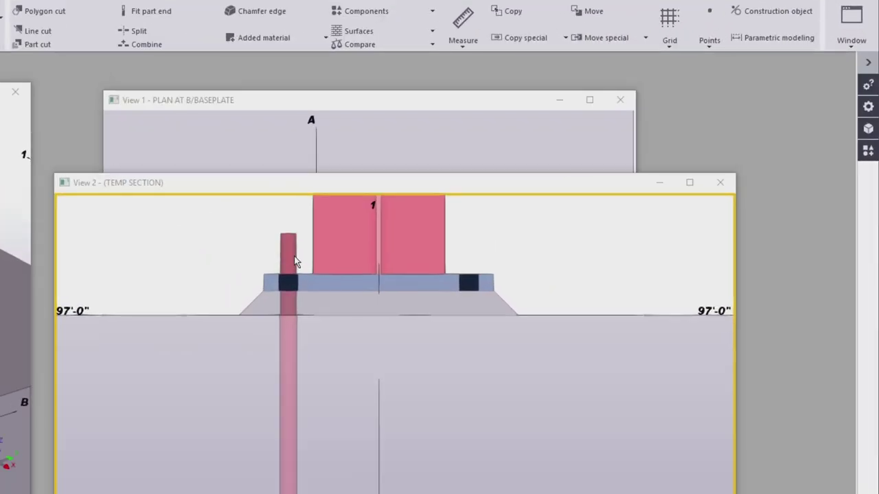
# Swap the handles of the short rod above the base plate.
pyautogui.click(294, 261)
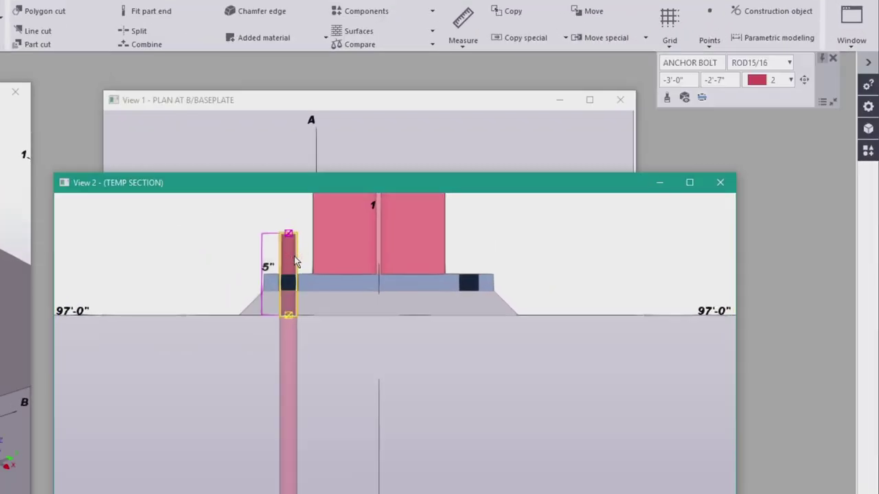
pyautogui.click(704, 97)
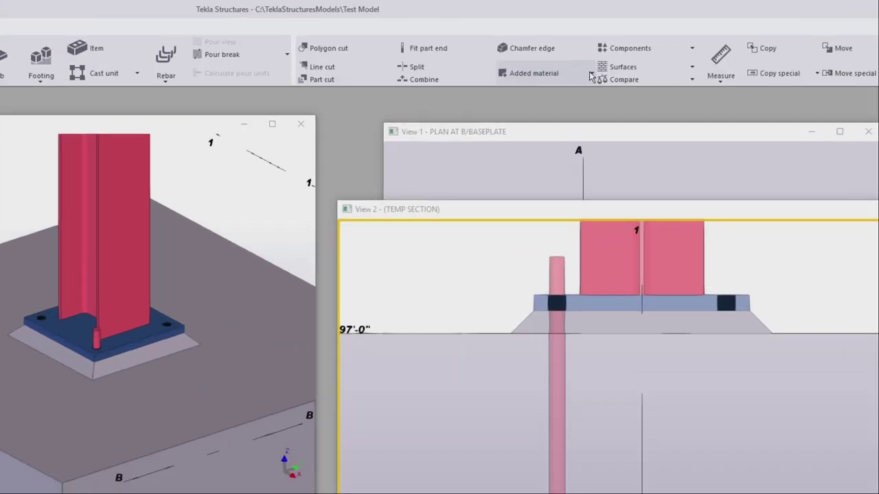
pyautogui.click(591, 74)
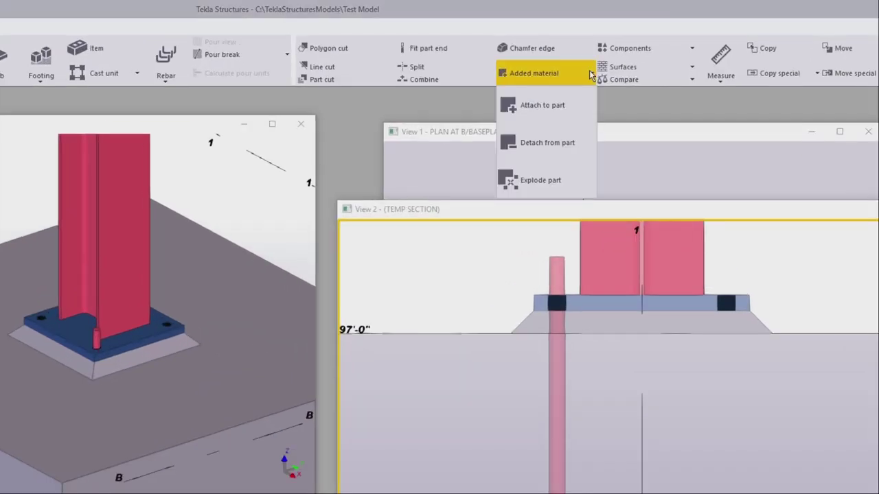
# Attach the short rod to the long anchor rod as one part.
pyautogui.click(534, 108)
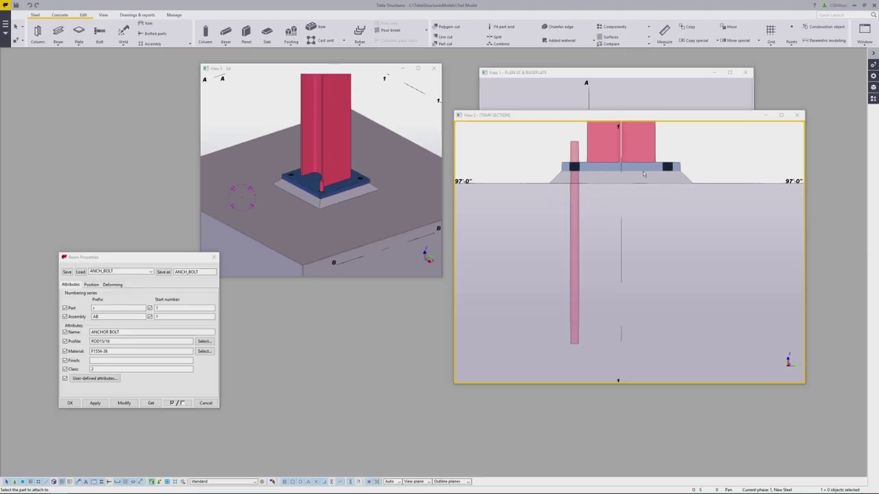
pyautogui.click(644, 122)
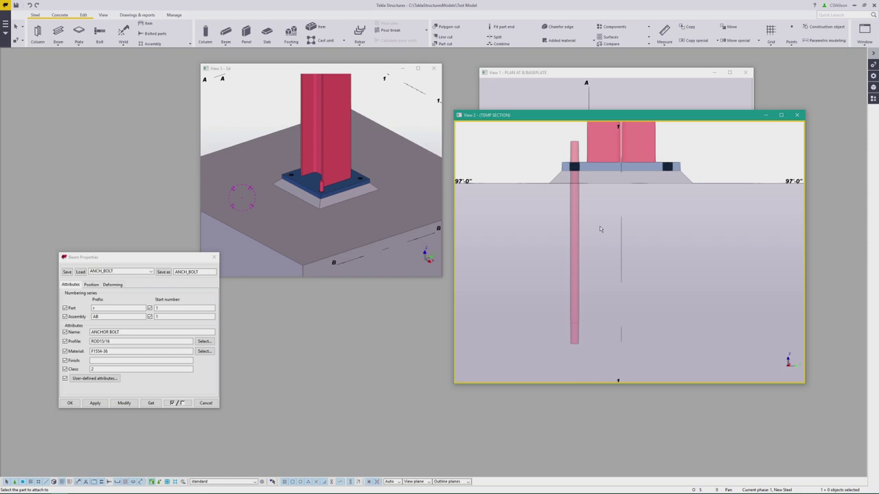
pyautogui.click(577, 232)
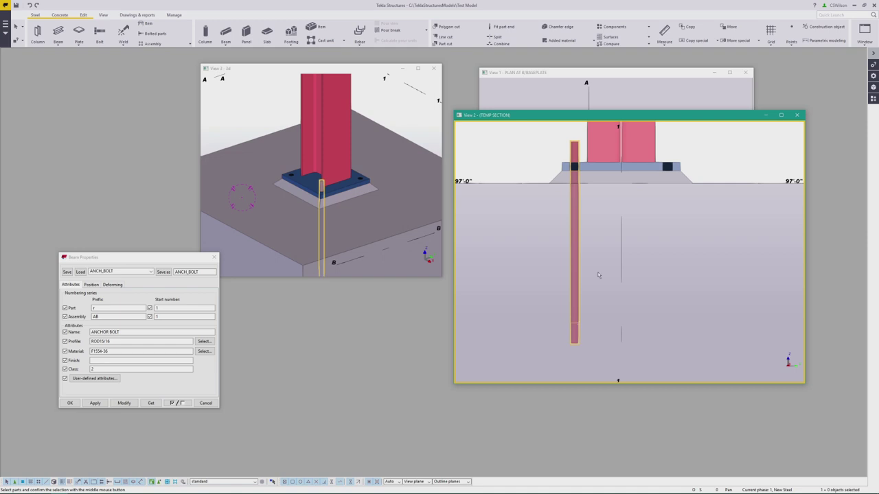
pyautogui.middleClick(601, 257)
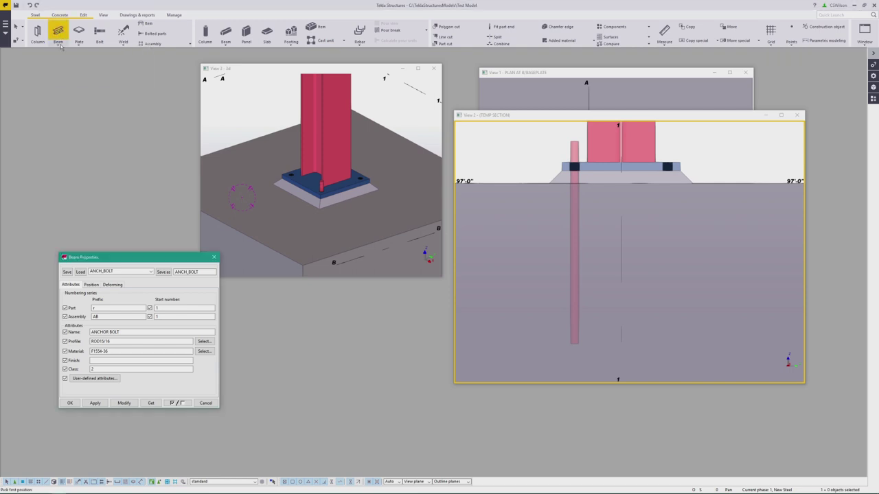
# Load the WASHER settings and apply profile 1_WASHER with name 1" WASHER.
pyautogui.click(150, 271)
pyautogui.scroll(-5, 114, 446)
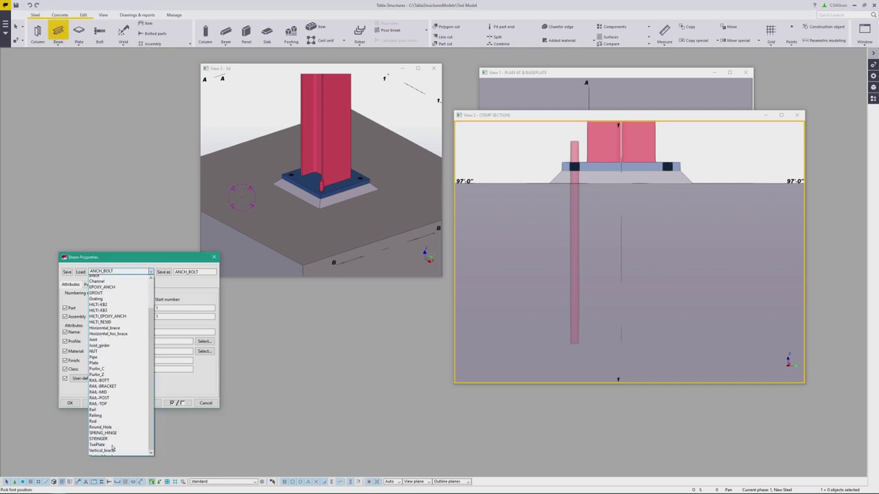
pyautogui.click(103, 454)
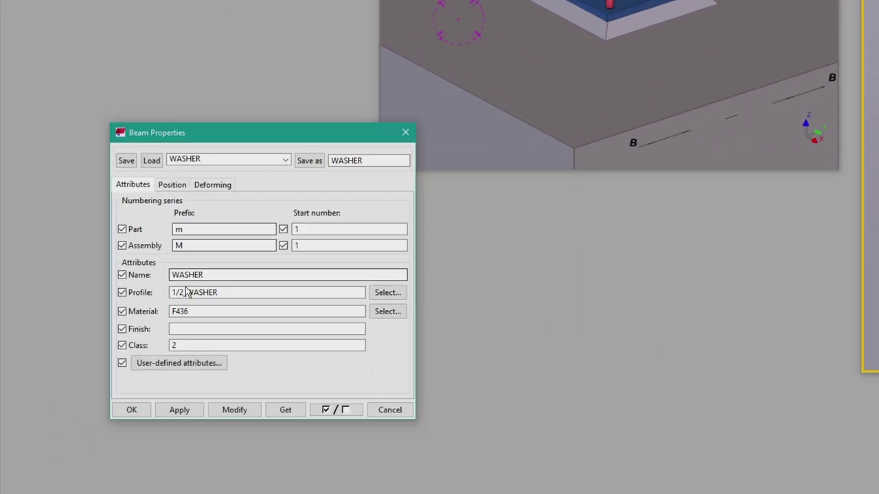
pyautogui.click(171, 292)
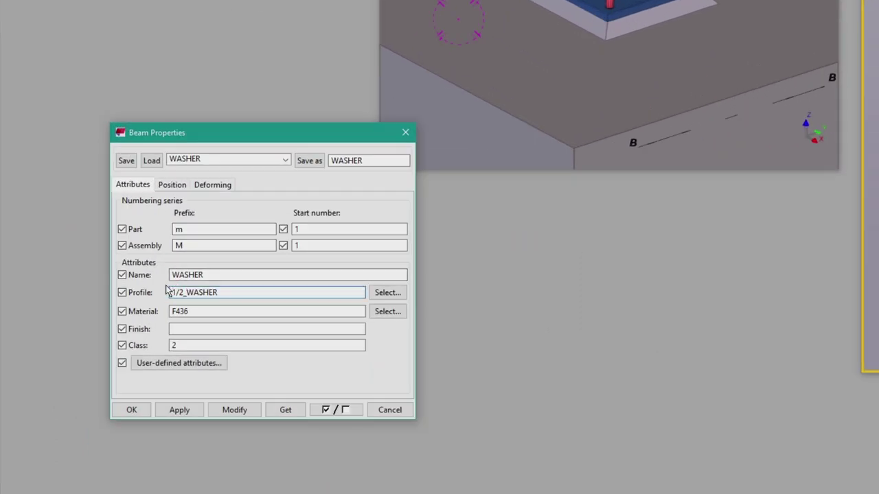
pyautogui.press('Delete')
pyautogui.press('Delete')
pyautogui.press('Delete')
pyautogui.write('1')
pyautogui.click(173, 276)
pyautogui.write('1"')
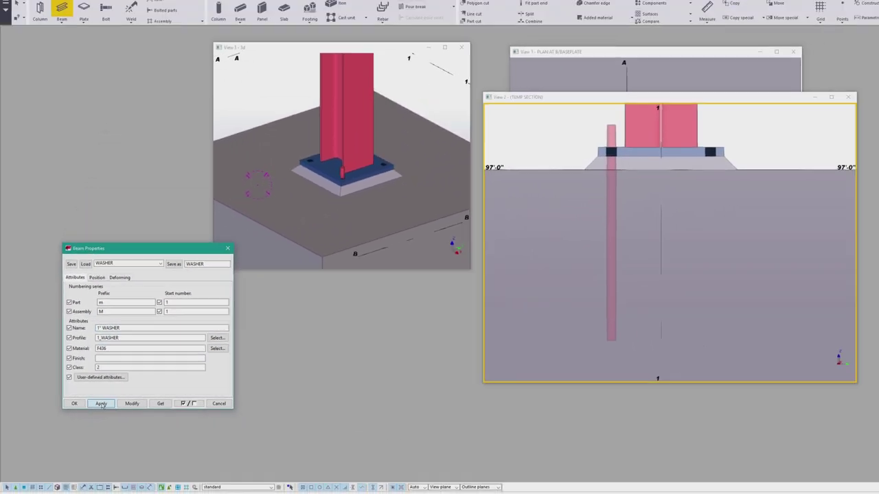
pyautogui.click(101, 404)
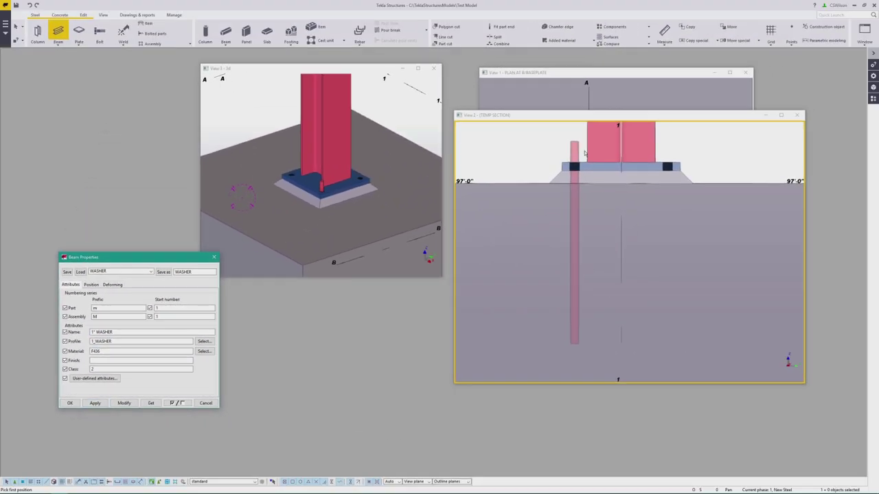
pyautogui.scroll(5, 626, 147)
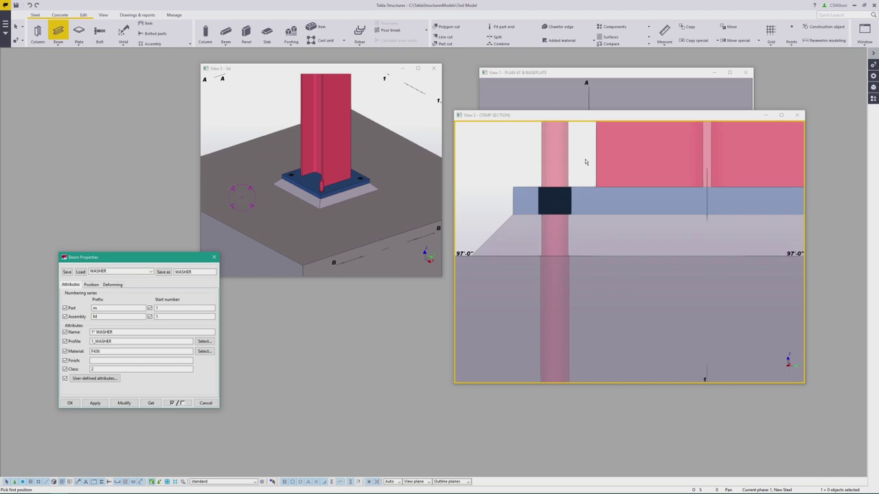
# Place the 1" washer on the anchor rod above the base plate hole.
pyautogui.moveTo(585, 162); pyautogui.dragTo(598, 245, button='middle')
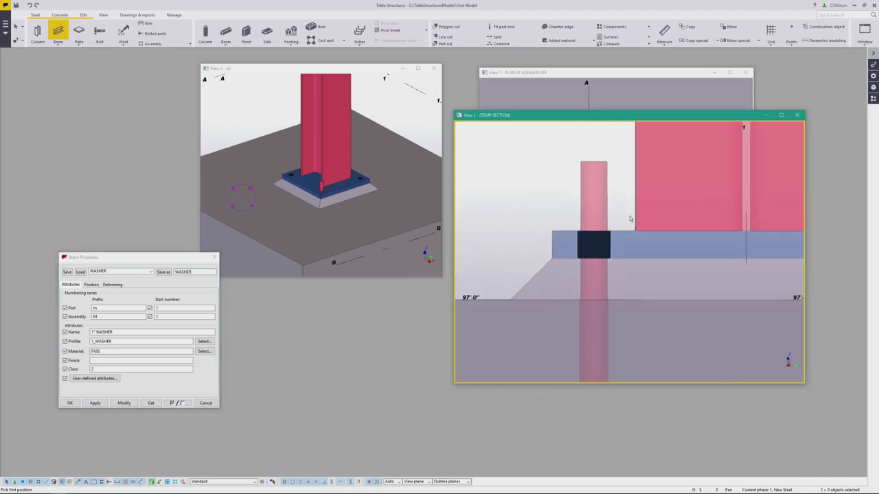
pyautogui.scroll(4, 599, 245)
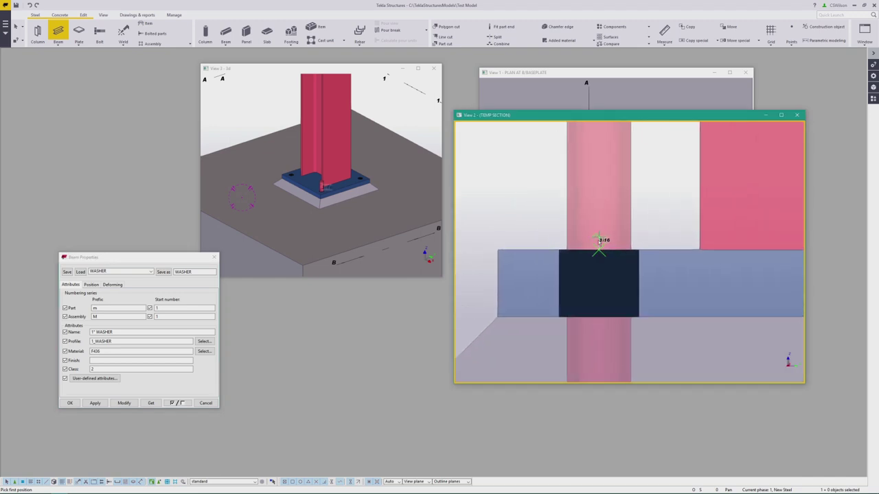
pyautogui.click(599, 244)
pyautogui.click(600, 251)
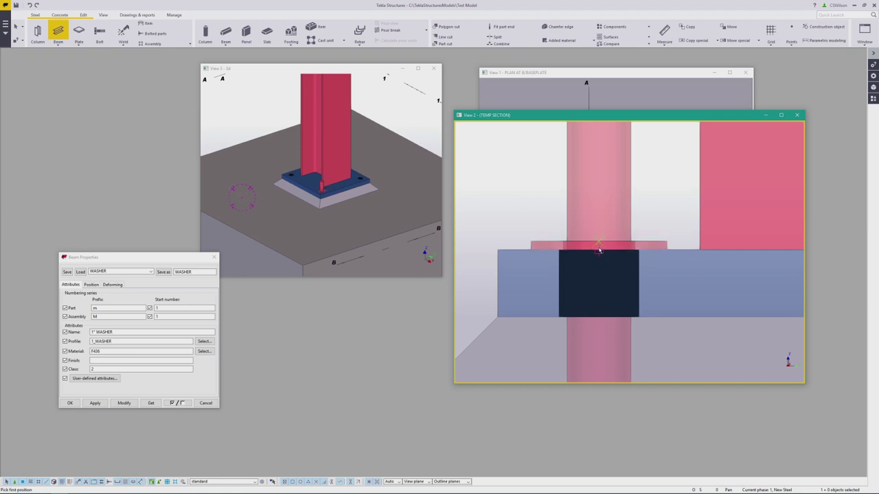
pyautogui.scroll(10, 319, 184)
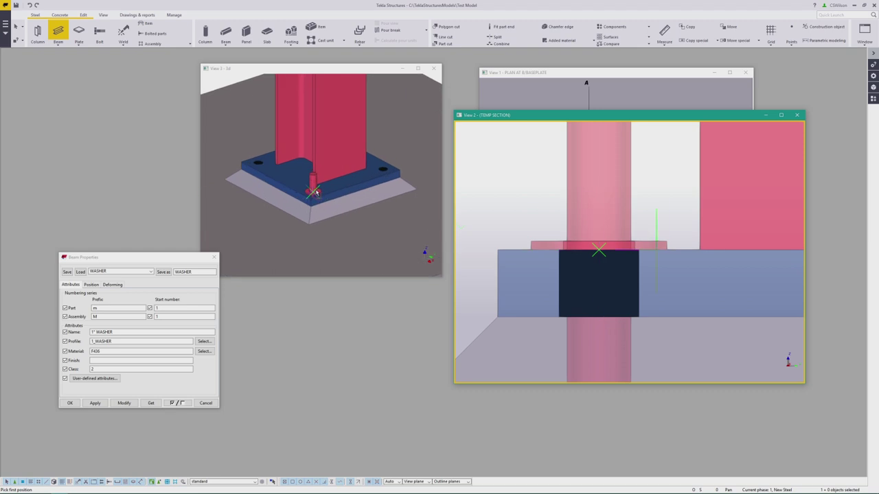
# Load the NUT settings and apply profile 1_HEAVY_HEX_NUT with name 1" NUT.
pyautogui.click(59, 32)
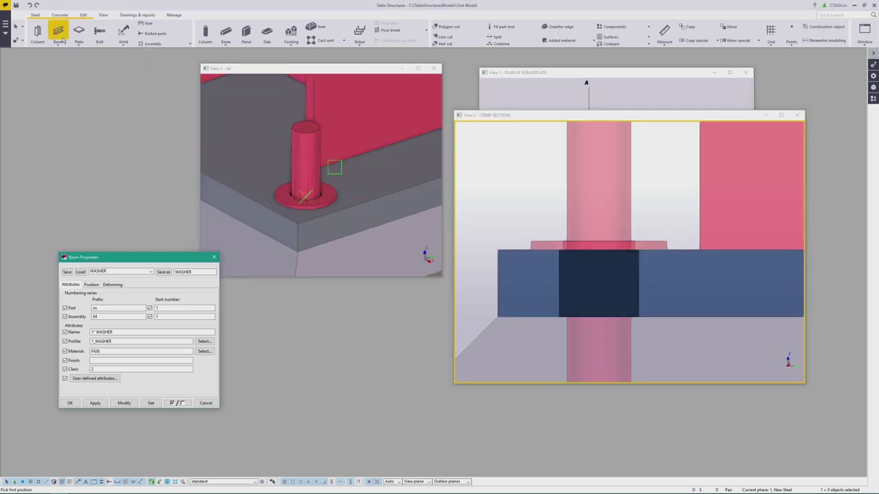
pyautogui.click(120, 272)
pyautogui.click(93, 346)
pyautogui.click(93, 342)
pyautogui.press('Delete')
pyautogui.press('Delete')
pyautogui.click(107, 335)
pyautogui.write('1"')
pyautogui.click(97, 404)
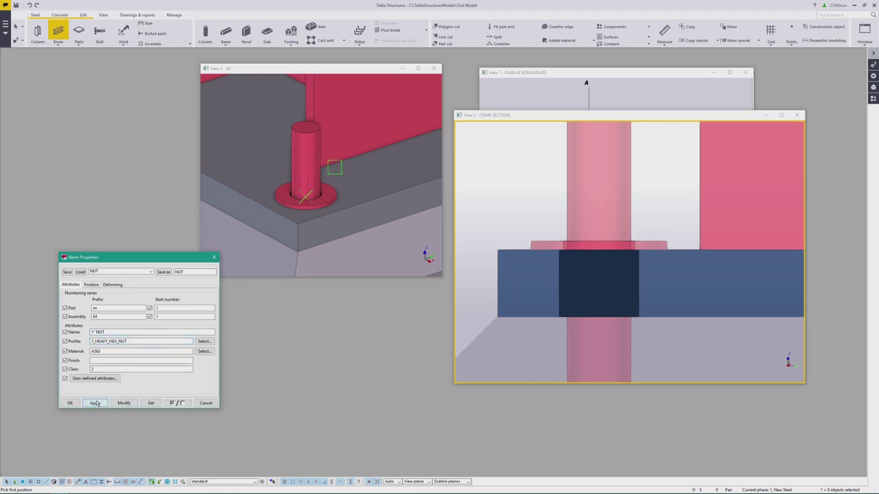
# Create the 1" heavy hex nut sitting on top of the washer.
pyautogui.click(595, 116)
pyautogui.scroll(3, 600, 242)
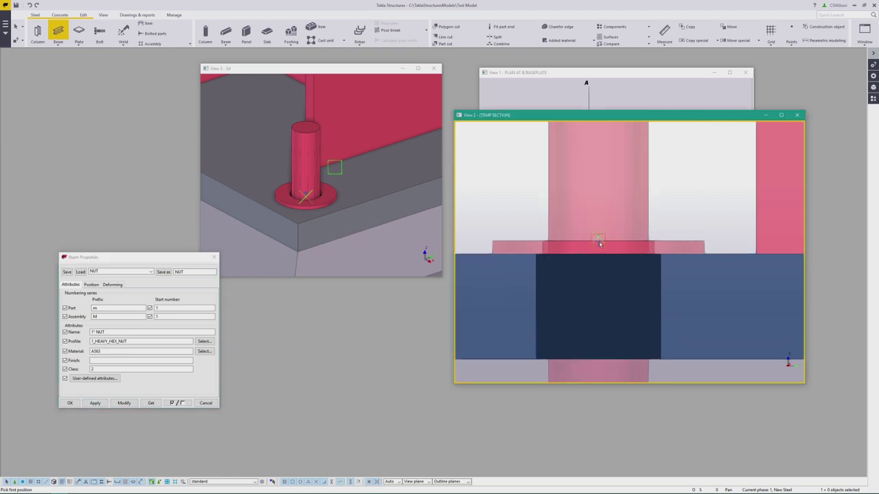
pyautogui.click(598, 242)
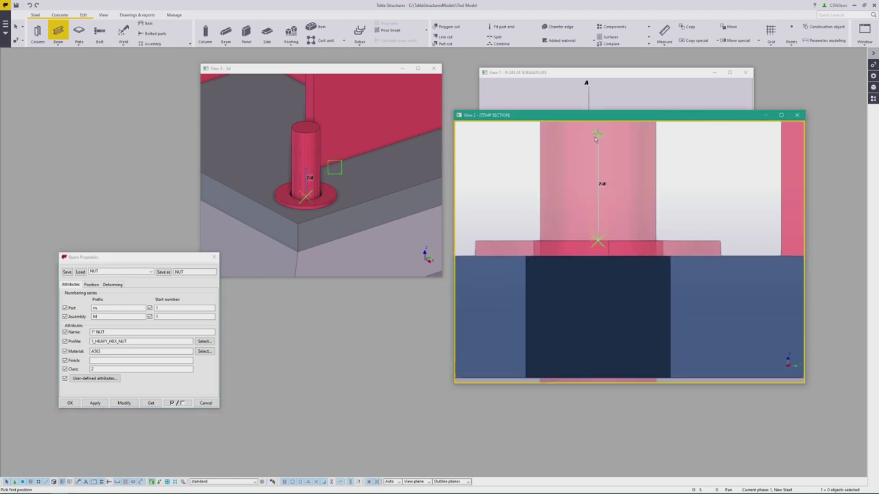
pyautogui.moveTo(596, 132); pyautogui.dragTo(581, 189, button='middle')
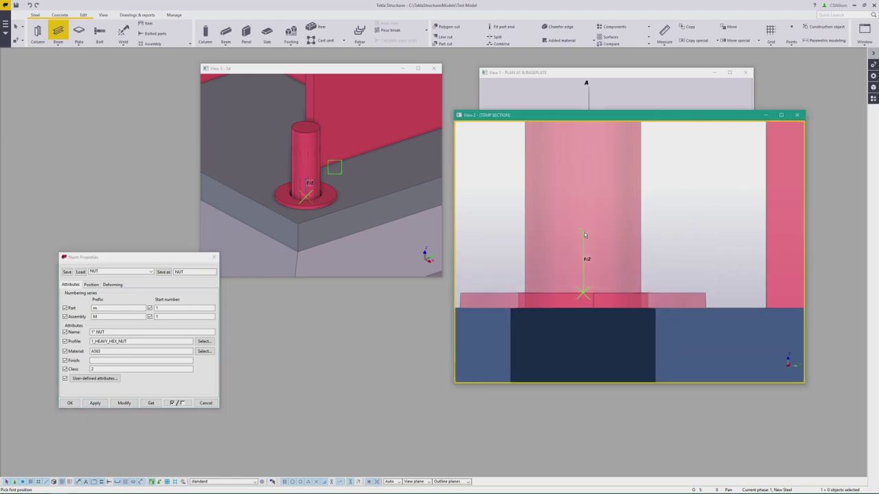
pyautogui.click(582, 173)
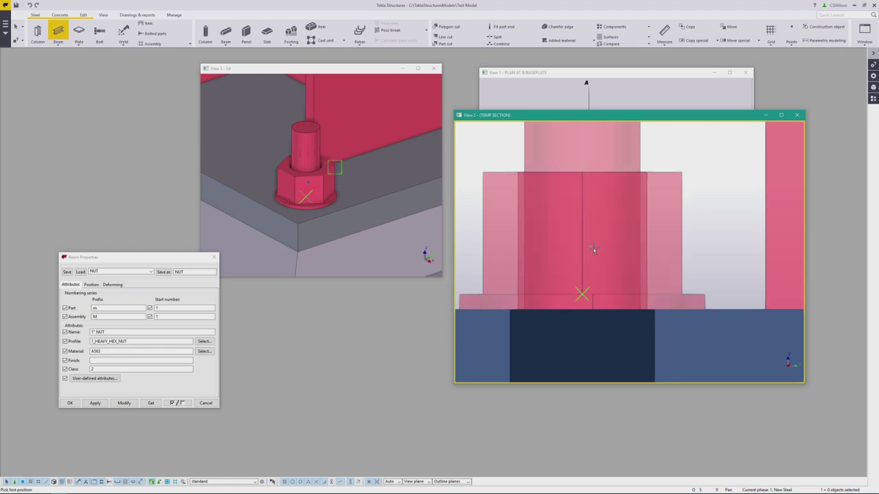
pyautogui.scroll(-5, 594, 250)
pyautogui.moveTo(599, 271); pyautogui.dragTo(595, 226, button='middle')
pyautogui.rightClick(594, 240)
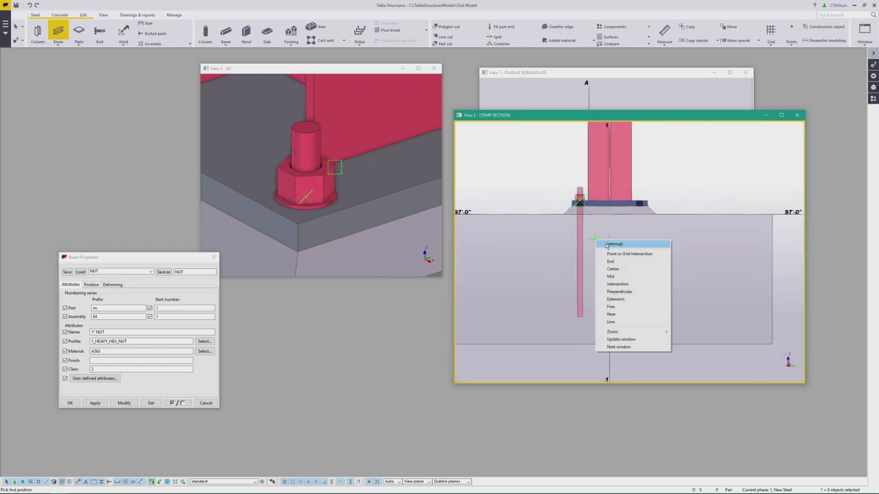
pyautogui.click(613, 244)
# Select the new nut and start copying it.
pyautogui.click(580, 199)
pyautogui.scroll(5, 582, 198)
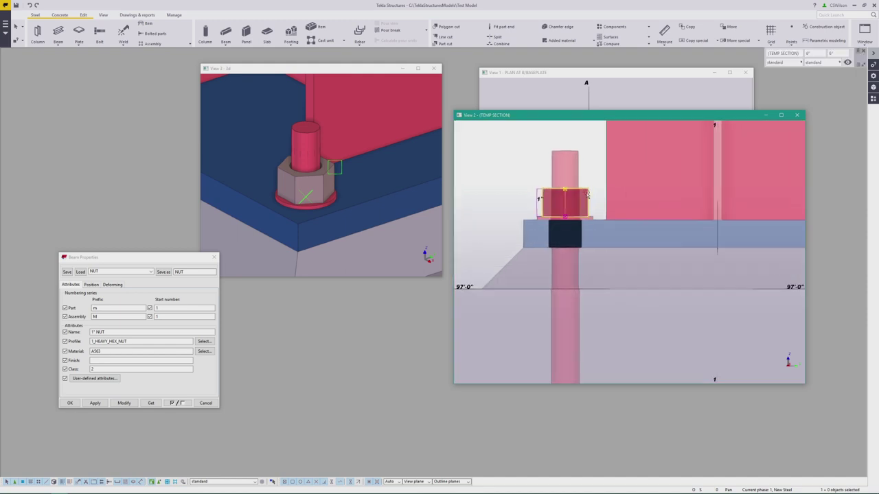
pyautogui.rightClick(587, 195)
pyautogui.click(596, 219)
# Place the nut copy near the lower end of the embedded anchor rod.
pyautogui.scroll(-3, 563, 179)
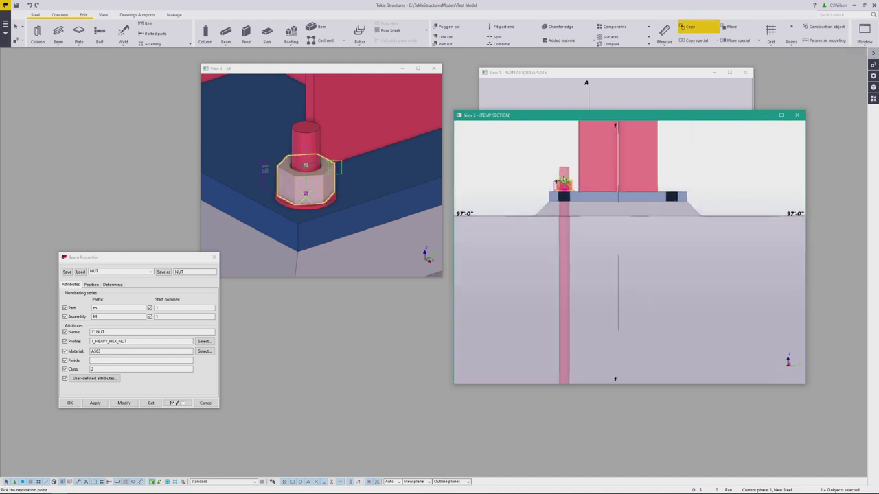
pyautogui.scroll(-2, 563, 180)
pyautogui.scroll(3, 569, 369)
pyautogui.scroll(3, 565, 296)
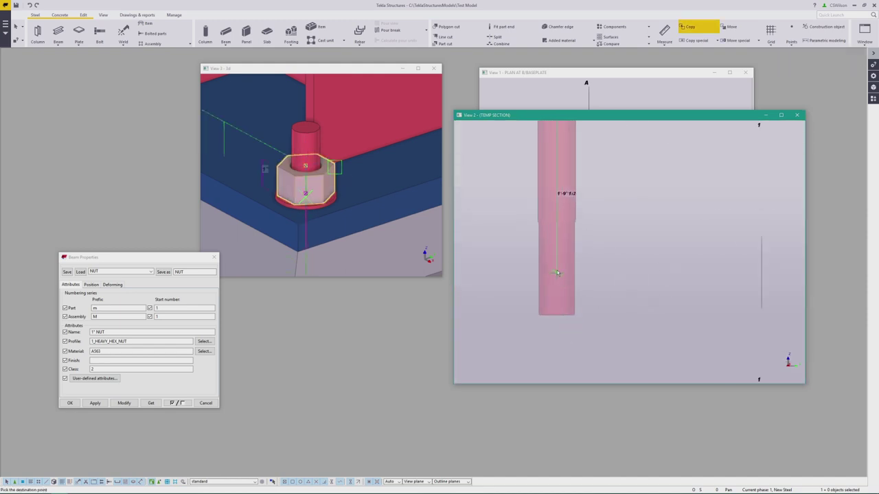
pyautogui.click(557, 225)
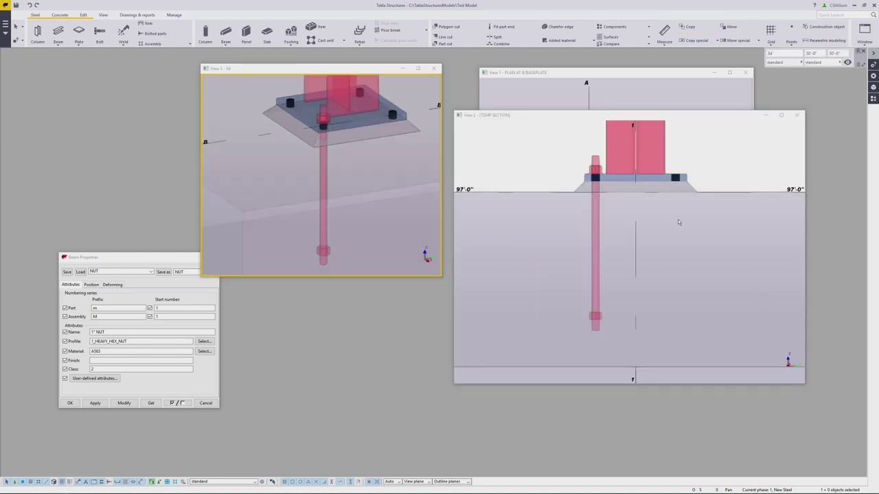
# Select the upper nut together with the washer below it.
pyautogui.scroll(4, 600, 172)
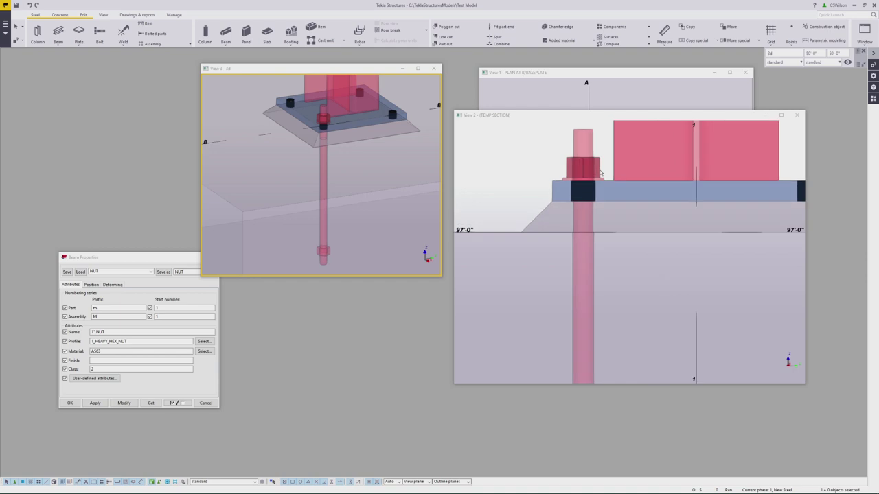
pyautogui.scroll(2, 600, 172)
pyautogui.click(603, 183)
pyautogui.keyDown('ctrl'); pyautogui.click(604, 185); pyautogui.keyUp('ctrl')
pyautogui.scroll(-6, 599, 195)
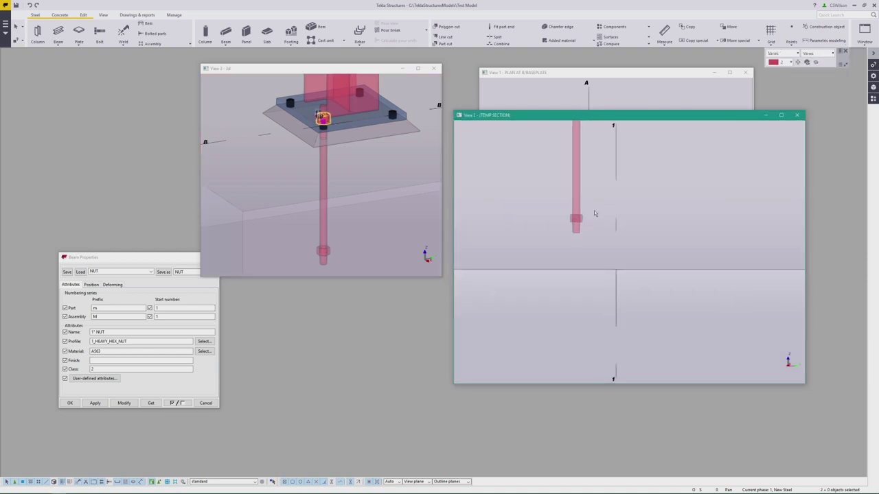
pyautogui.scroll(3, 596, 206)
# Add the lower nut, upper nut and washer to the anchor rod's assembly and check it.
pyautogui.keyDown('ctrl'); pyautogui.click(571, 230); pyautogui.keyUp('ctrl')
pyautogui.rightClick(570, 229)
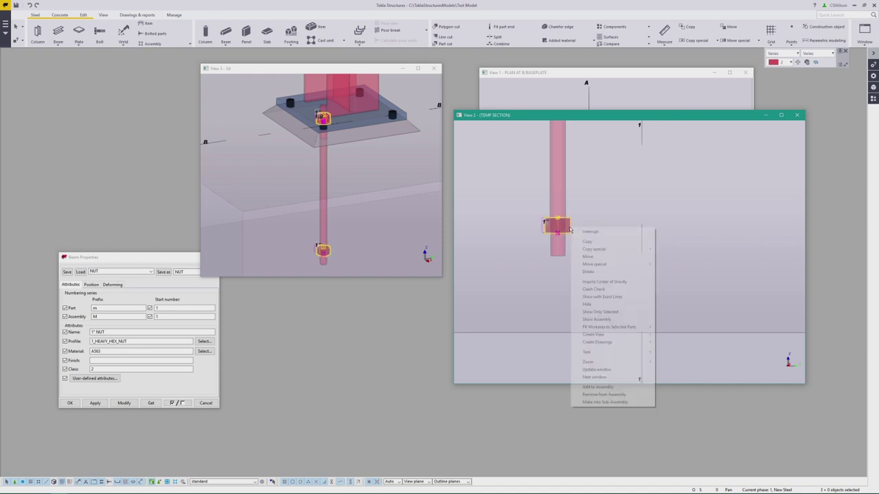
pyautogui.click(598, 386)
pyautogui.scroll(-3, 597, 355)
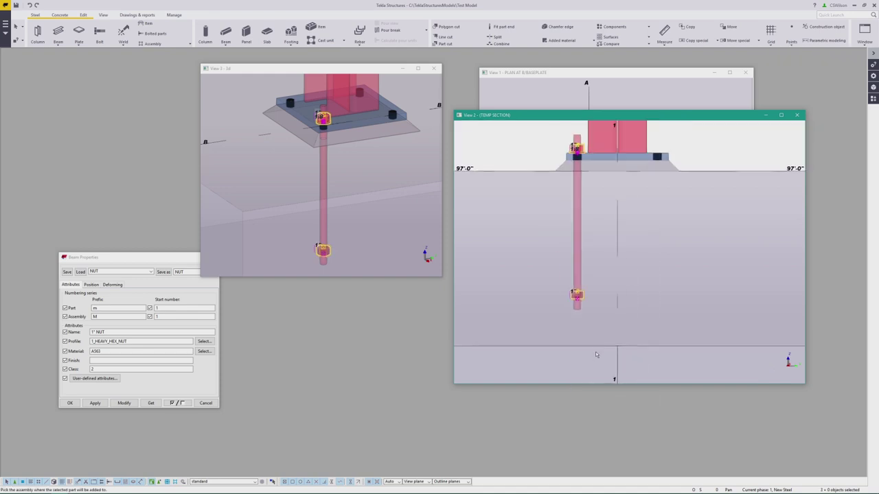
pyautogui.click(581, 235)
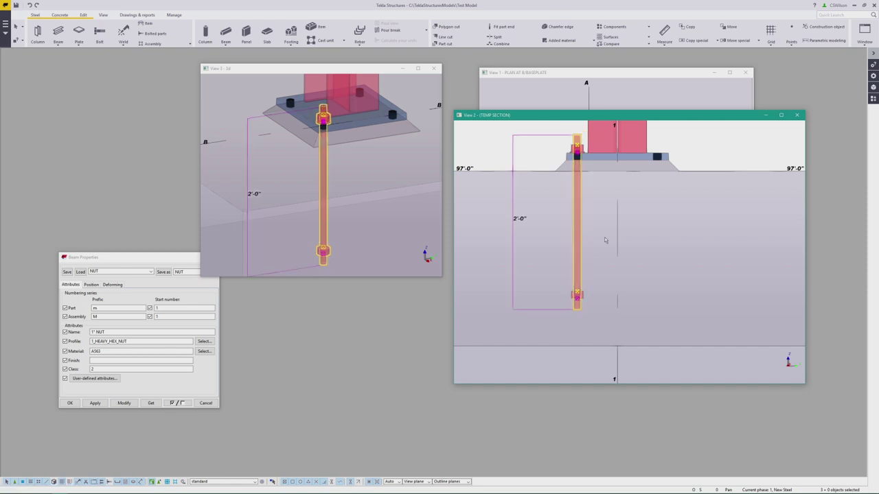
pyautogui.click(636, 239)
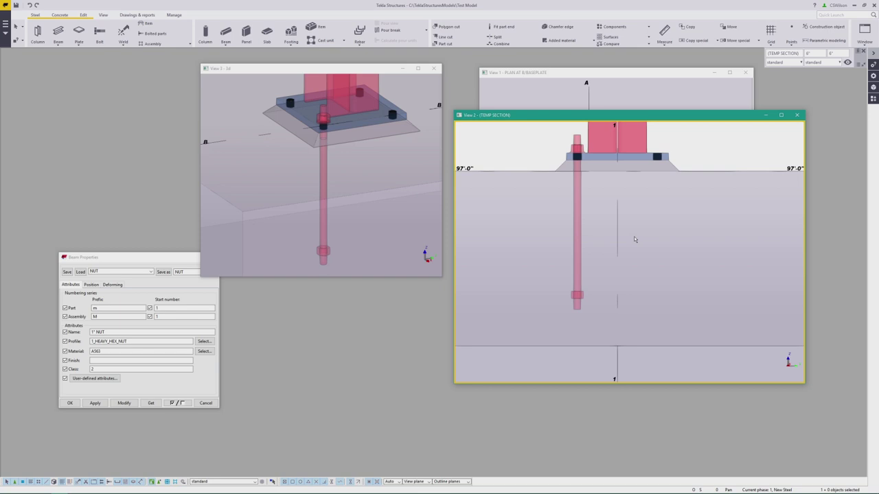
pyautogui.keyDown('alt'); pyautogui.click(581, 227); pyautogui.keyUp('alt')
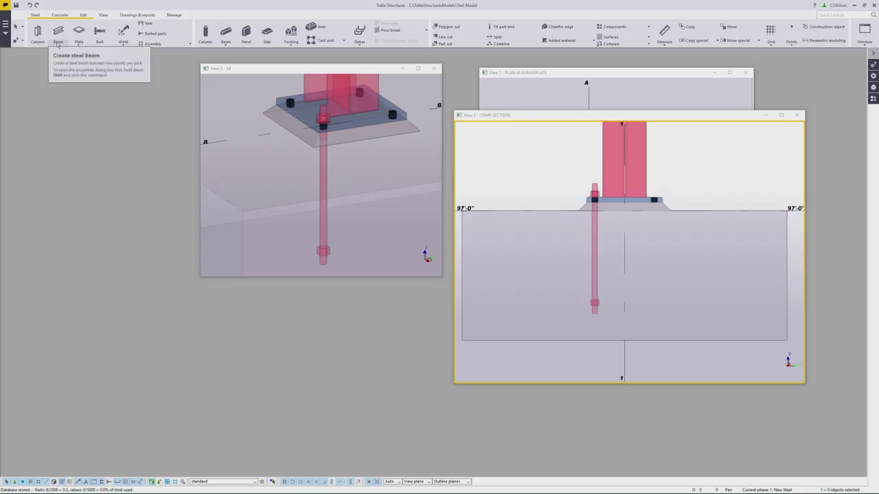
# Start a polybeam and apply the ANCH_BOLT settings (ANCHOR BOLT, ROD1", F1554-36).
pyautogui.click(58, 42)
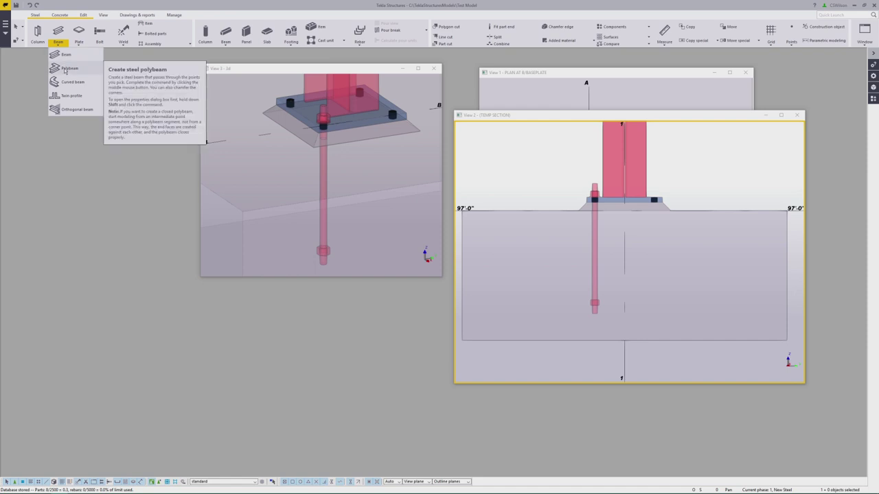
pyautogui.keyDown('shift'); pyautogui.click(65, 69); pyautogui.keyUp('shift')
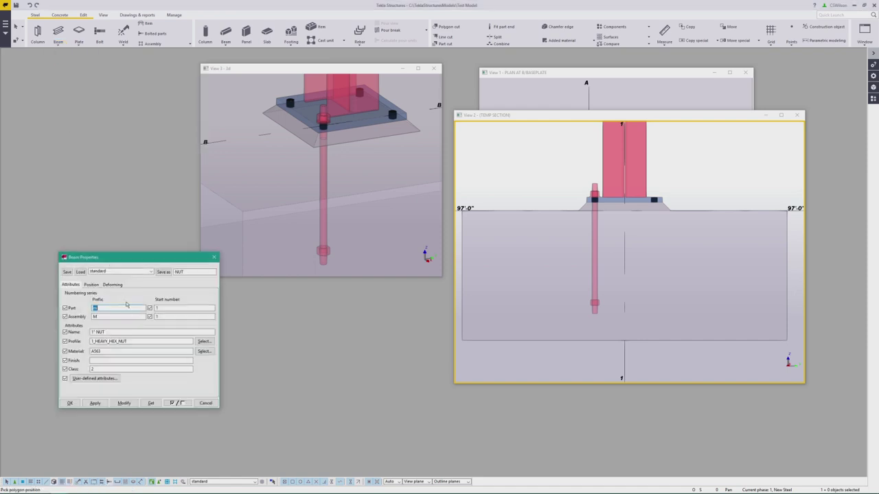
pyautogui.click(107, 272)
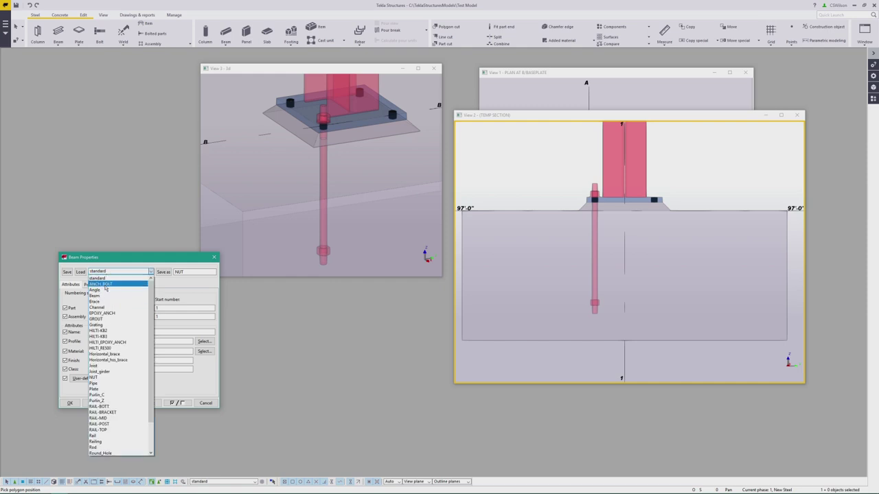
pyautogui.click(103, 283)
pyautogui.click(80, 272)
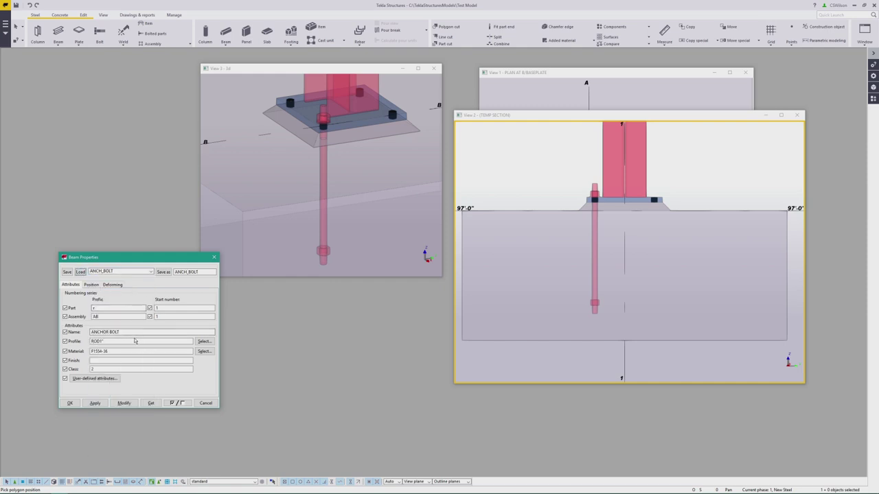
pyautogui.click(94, 403)
pyautogui.scroll(1, 712, 218)
# Draw an L-shaped ROD polybeam from the right bolt, 1'-0" down then 6" across.
pyautogui.scroll(1, 712, 220)
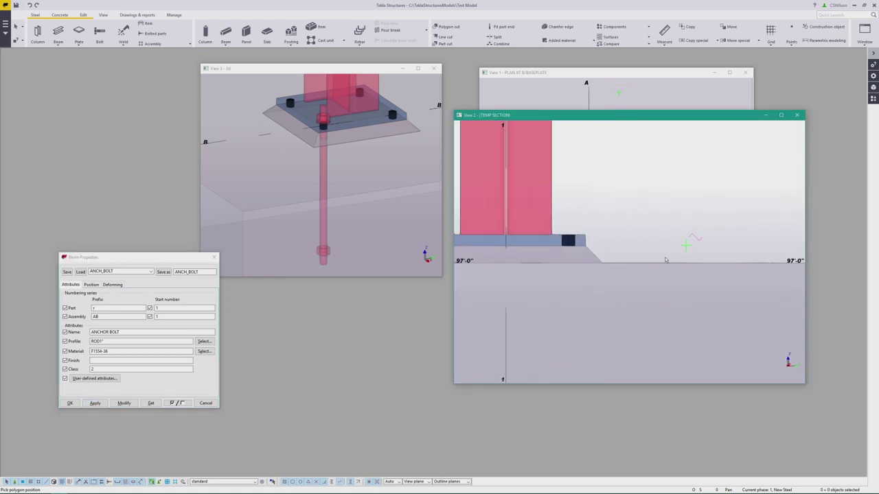
pyautogui.moveTo(570, 249); pyautogui.dragTo(637, 174, button='middle')
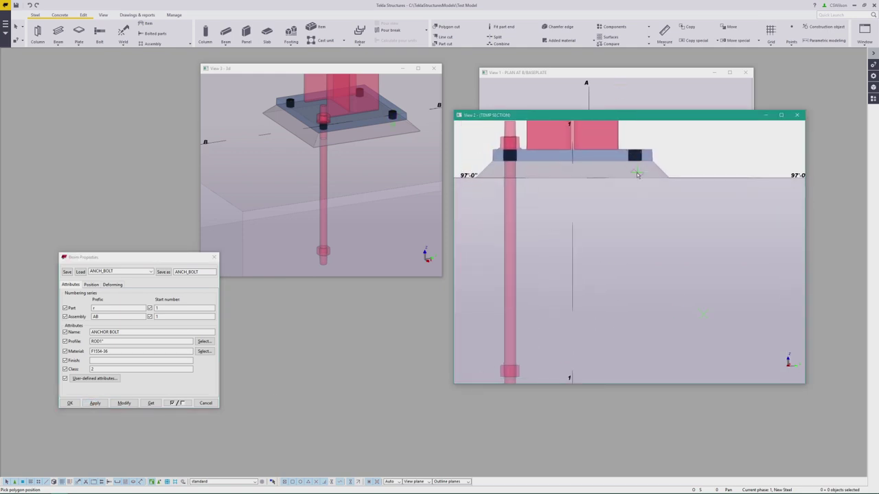
pyautogui.scroll(-1, 637, 171)
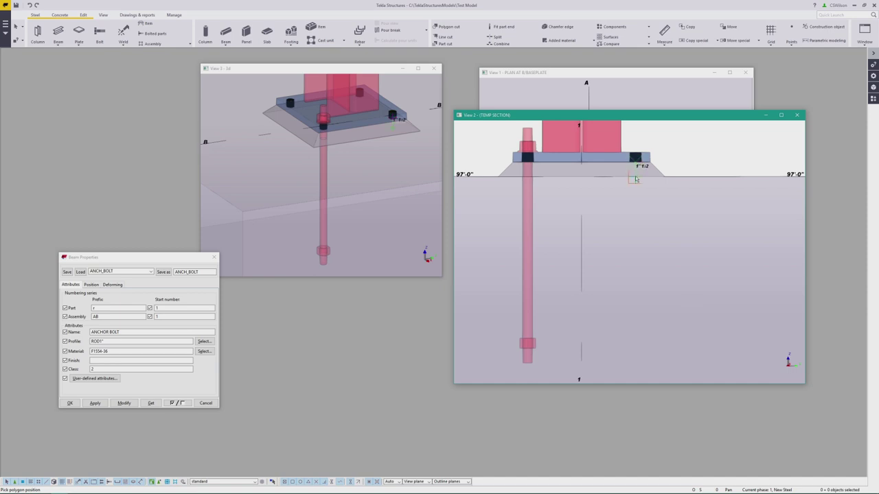
pyautogui.click(636, 177)
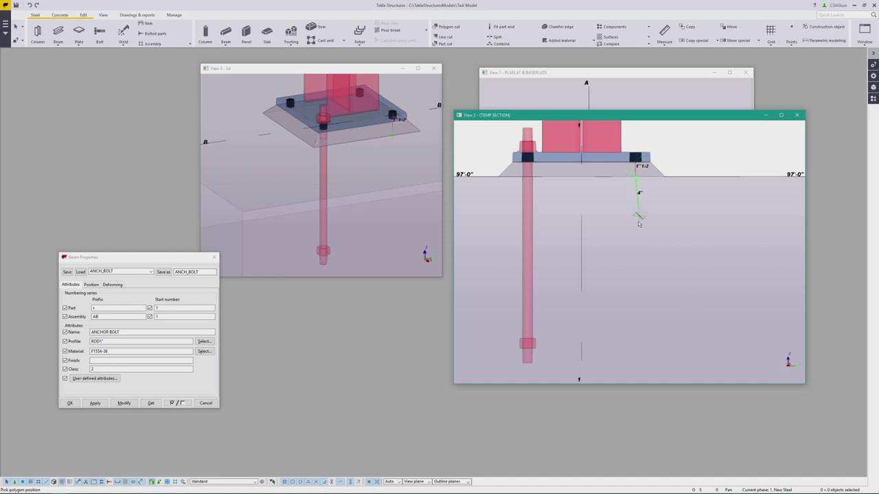
pyautogui.click(636, 294)
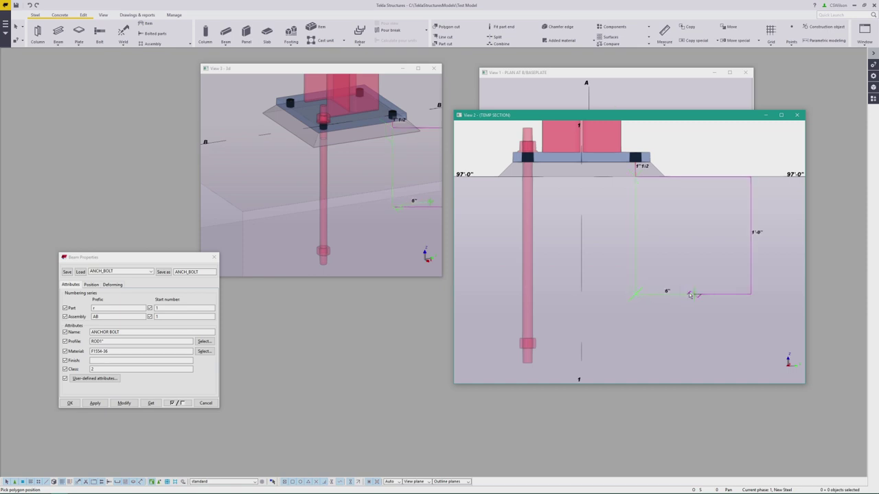
pyautogui.click(690, 295)
pyautogui.middleClick(695, 256)
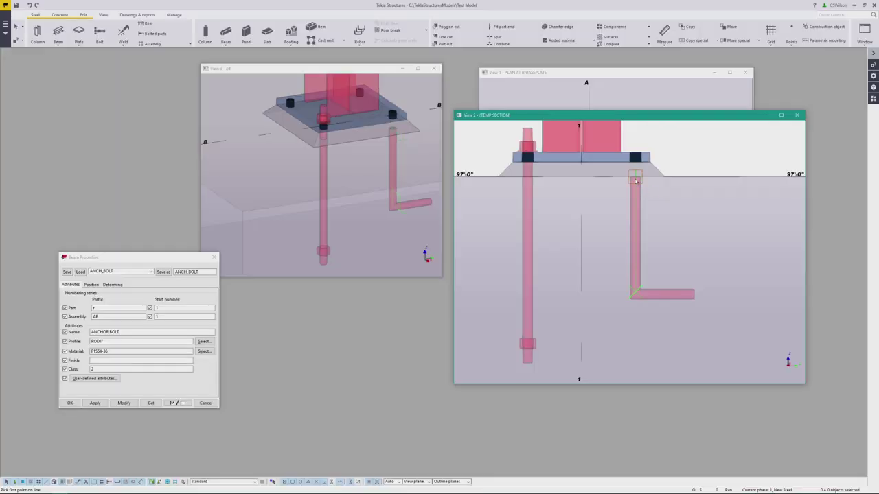
# Trace the rod's vertical leg and foot, then select both legs and combine them.
pyautogui.click(635, 182)
pyautogui.click(637, 296)
pyautogui.click(636, 296)
pyautogui.click(693, 294)
pyautogui.rightClick(736, 247)
pyautogui.click(745, 249)
pyautogui.click(718, 294)
pyautogui.keyDown('ctrl'); pyautogui.click(642, 329); pyautogui.keyUp('ctrl')
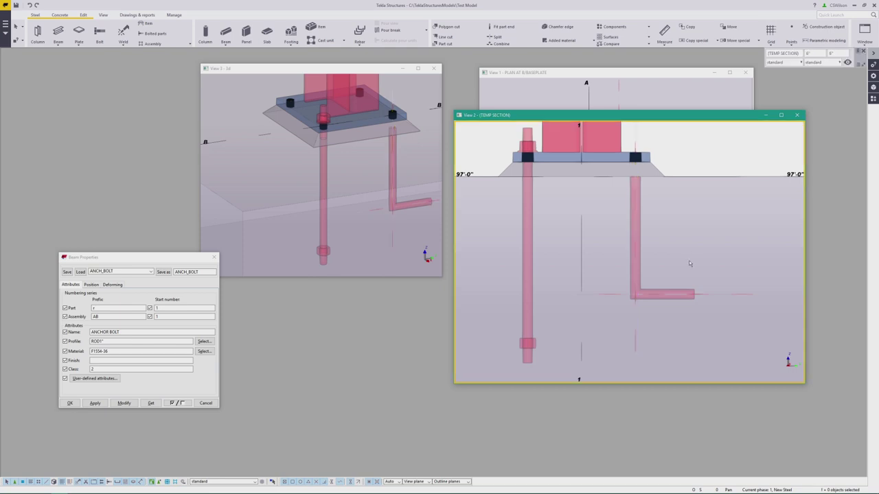
pyautogui.click(647, 297)
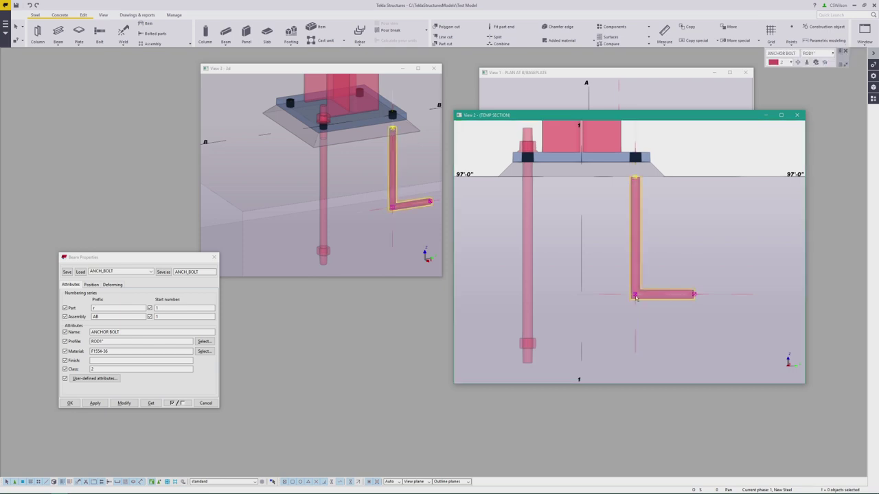
# Give the rod's corner a rounded 2 1/2" chamfer for a smooth J-shaped bend.
pyautogui.click(636, 295)
pyautogui.doubleClick(635, 296)
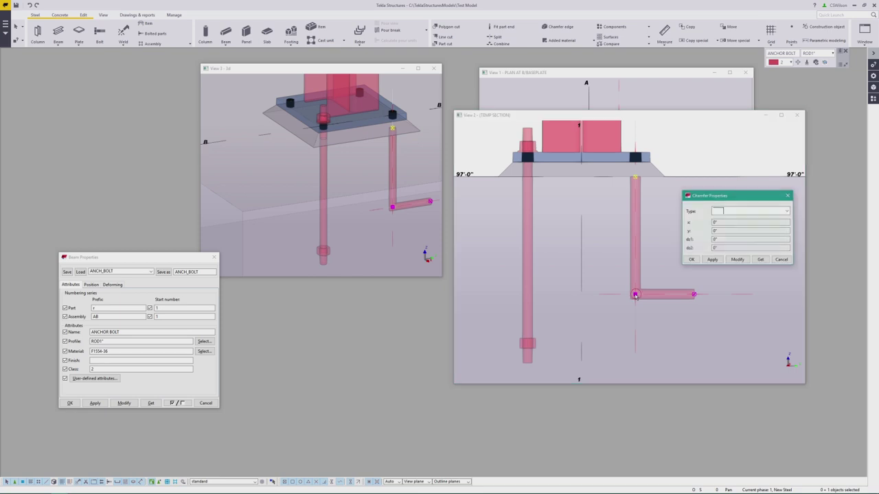
pyautogui.click(733, 214)
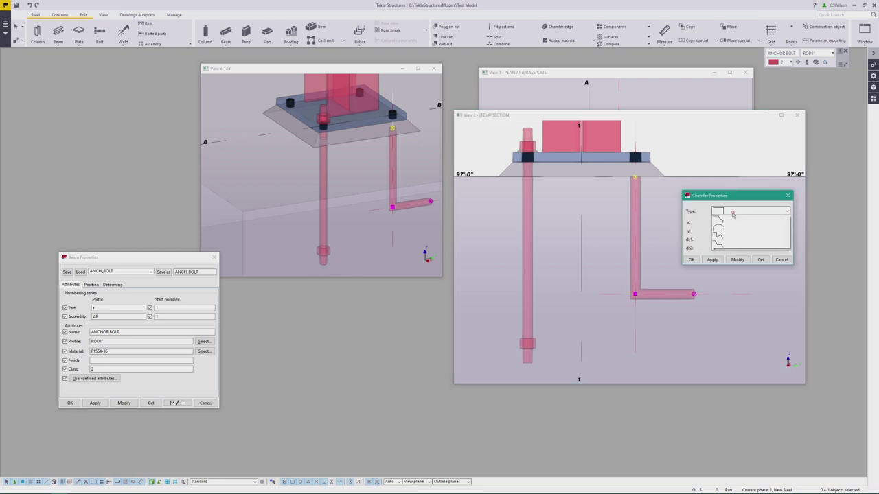
pyautogui.click(725, 224)
pyautogui.doubleClick(725, 223)
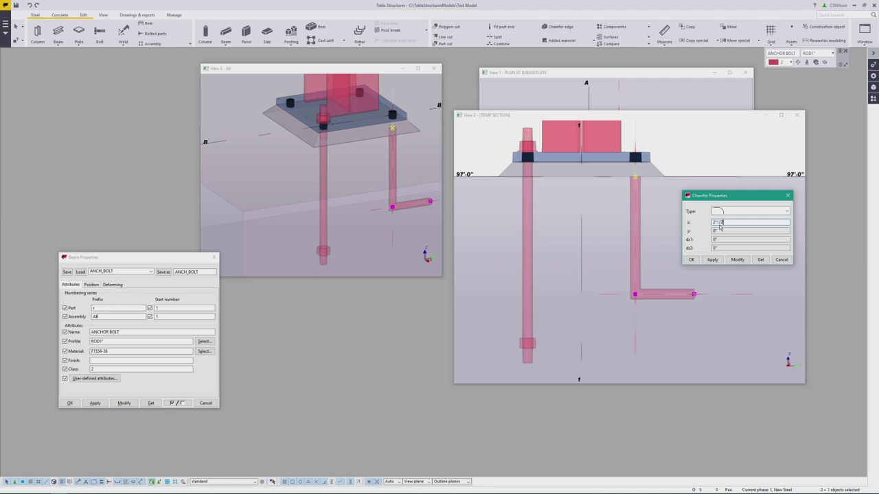
pyautogui.click(737, 260)
pyautogui.click(685, 274)
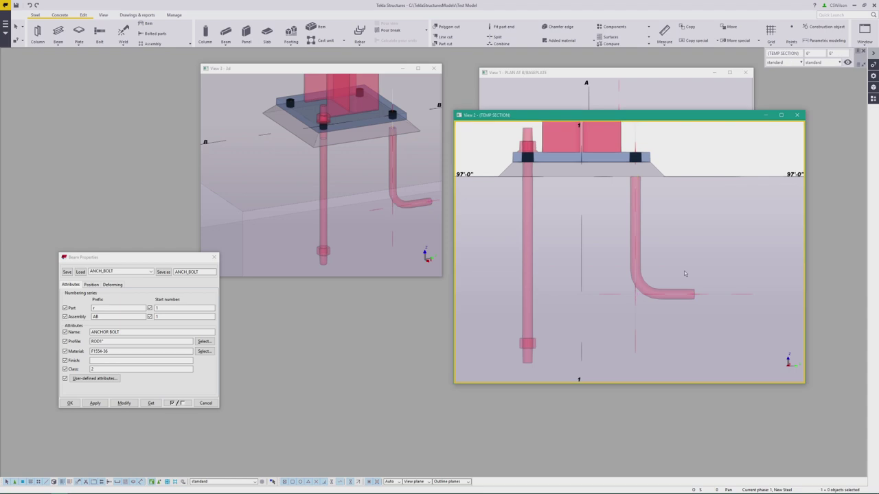
# Measure the hooked rod bend's 2" horizontal offset.
pyautogui.scroll(5, 716, 260)
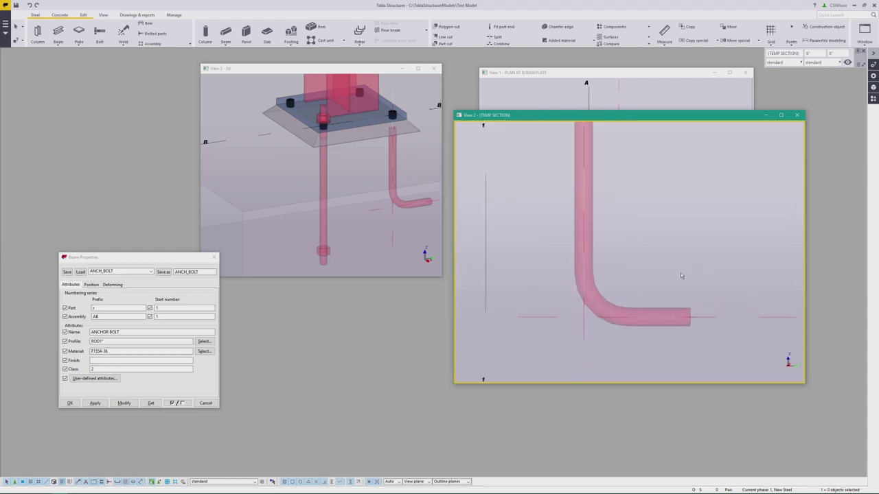
pyautogui.scroll(-2, 681, 273)
pyautogui.scroll(3, 603, 321)
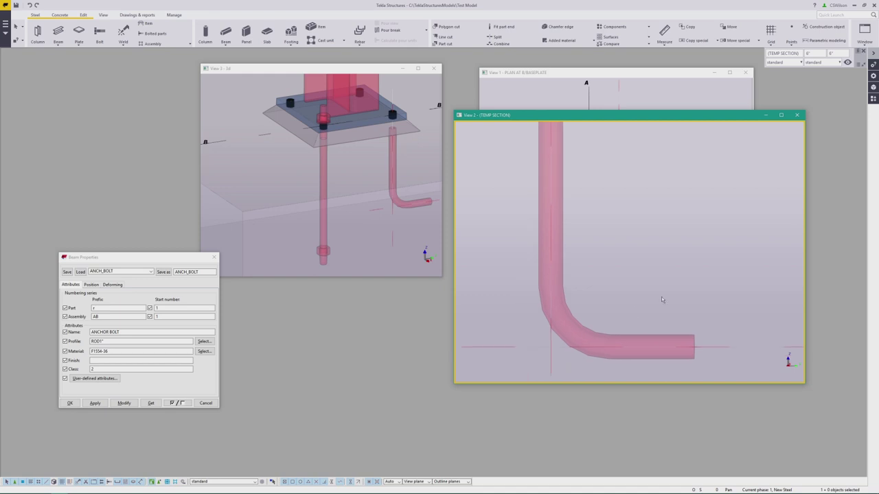
pyautogui.click(664, 43)
pyautogui.click(676, 81)
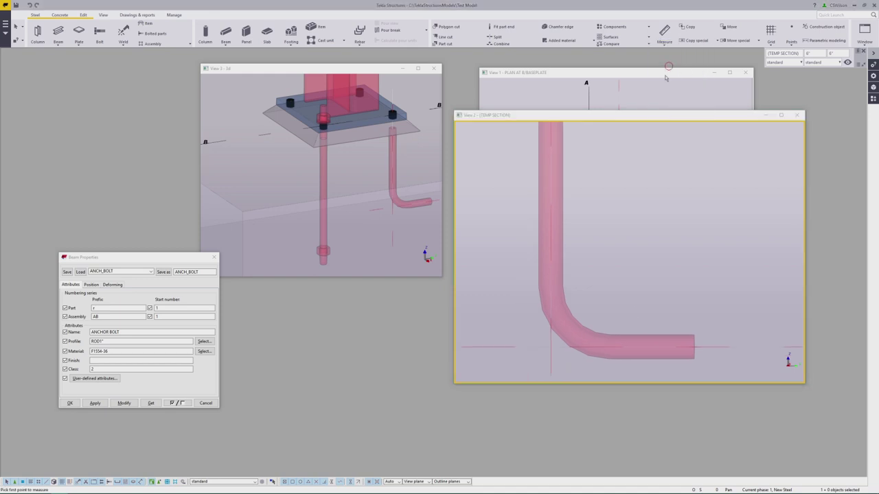
pyautogui.click(561, 283)
pyautogui.click(611, 336)
# Measure the bend's 2" vertical offset, then start a new ROD15/16 beam.
pyautogui.click(609, 235)
pyautogui.click(664, 43)
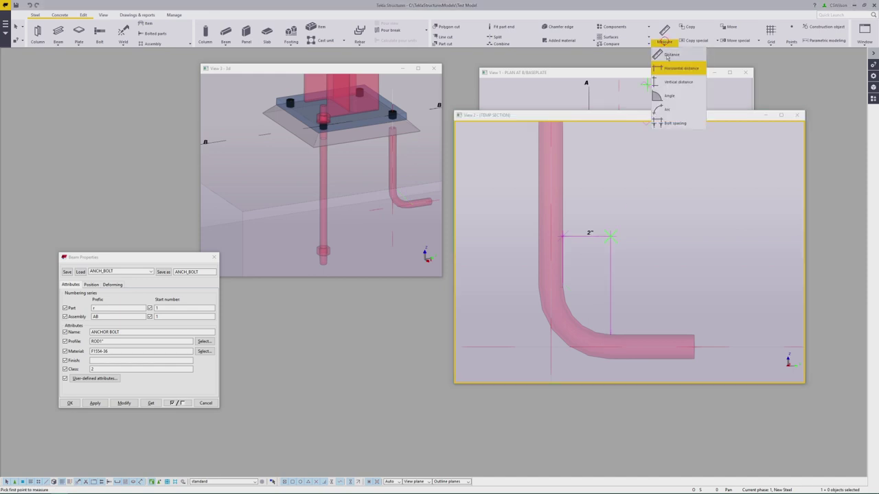
pyautogui.click(671, 55)
pyautogui.click(625, 336)
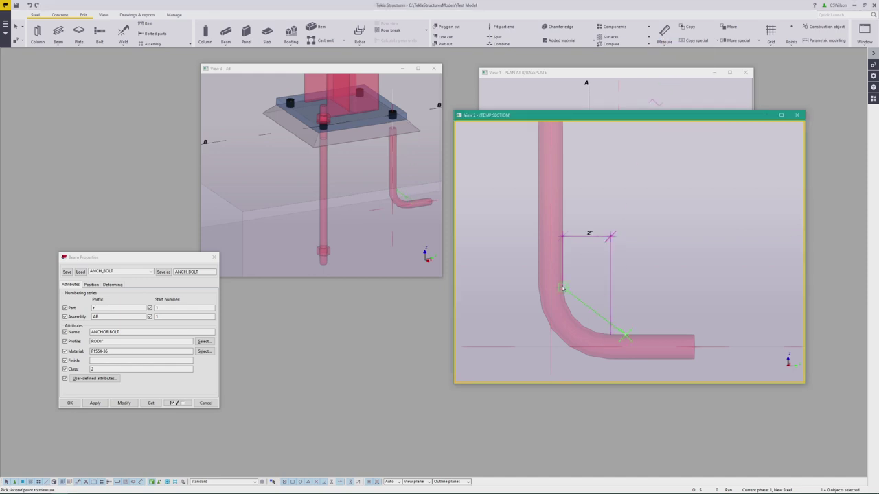
pyautogui.click(562, 288)
pyautogui.click(643, 288)
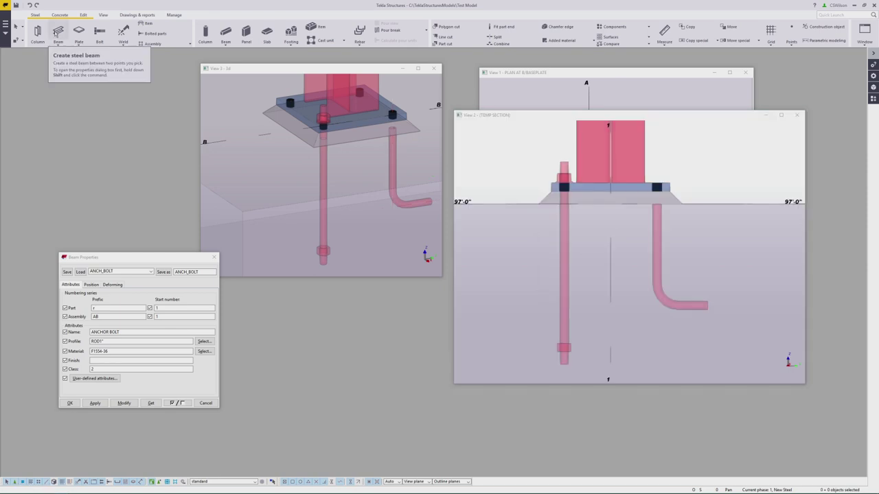
pyautogui.click(58, 31)
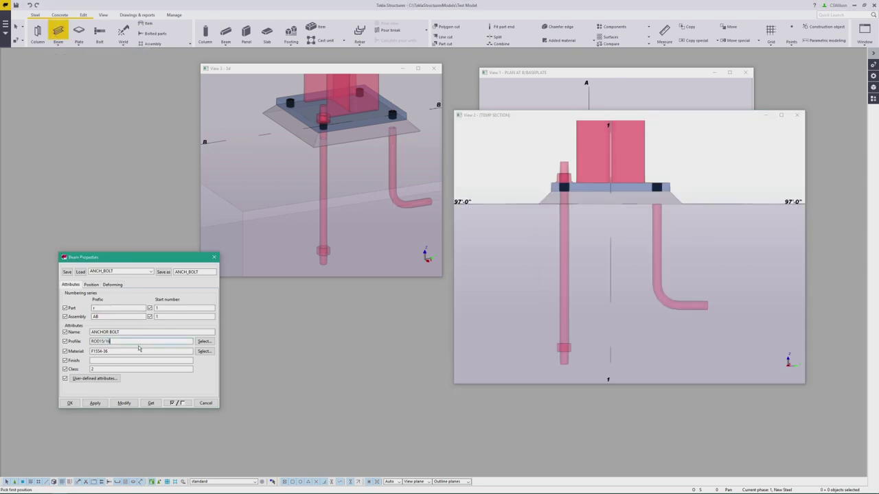
# Create a ROD15/16 stub rising from the hooked rod's top above the base plate.
pyautogui.click(95, 403)
pyautogui.click(665, 116)
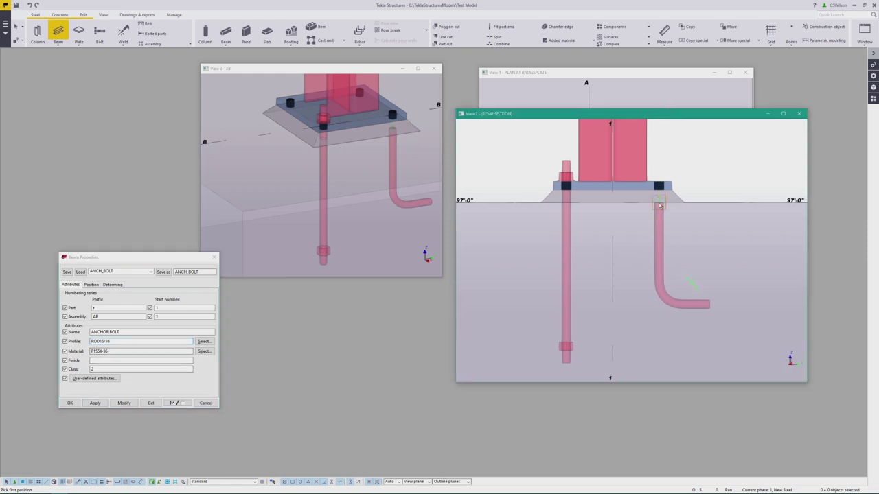
pyautogui.click(659, 204)
pyautogui.click(659, 165)
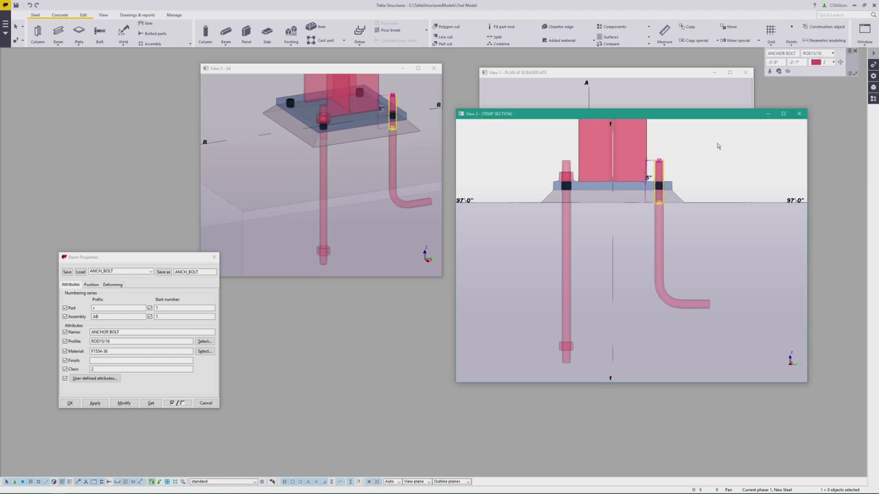
pyautogui.click(789, 73)
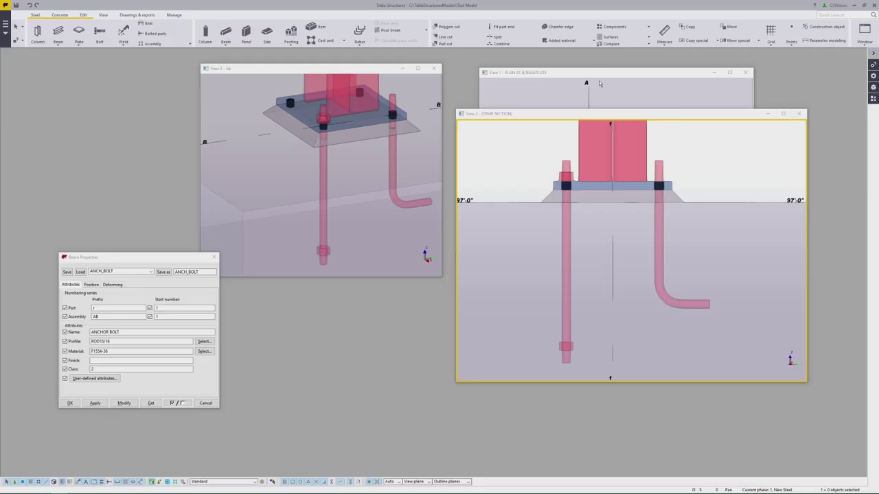
# Attach the ROD15/16 stub to the hooked rod as added material.
pyautogui.click(594, 40)
pyautogui.click(583, 58)
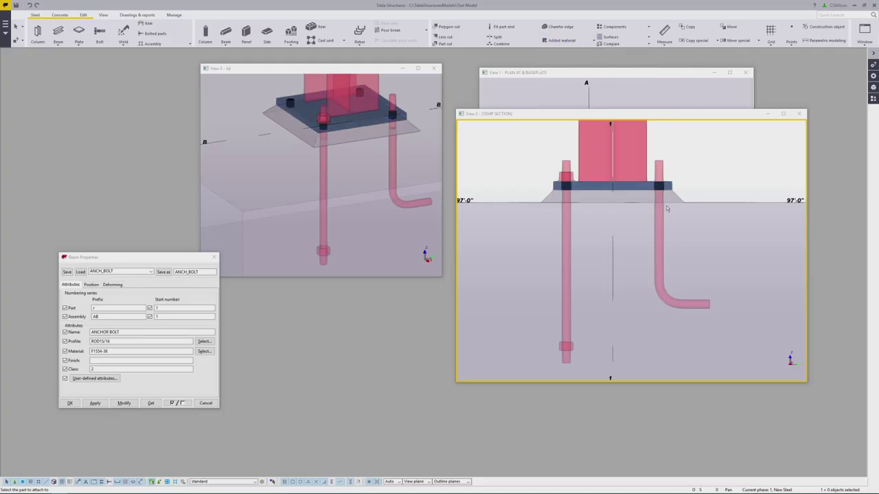
pyautogui.click(665, 235)
pyautogui.middleClick(680, 165)
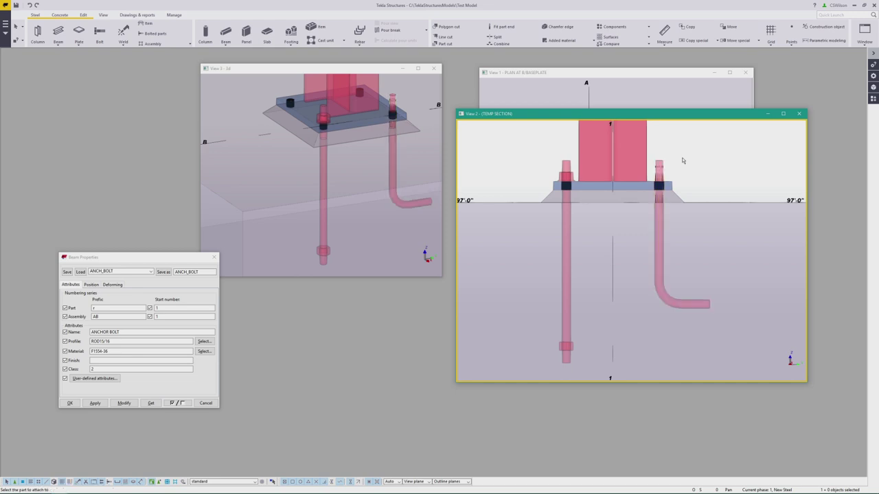
pyautogui.click(565, 178)
# Copy the left rod's washer and heavy-hex nut onto the hooked rod and add them to its assembly.
pyautogui.rightClick(563, 175)
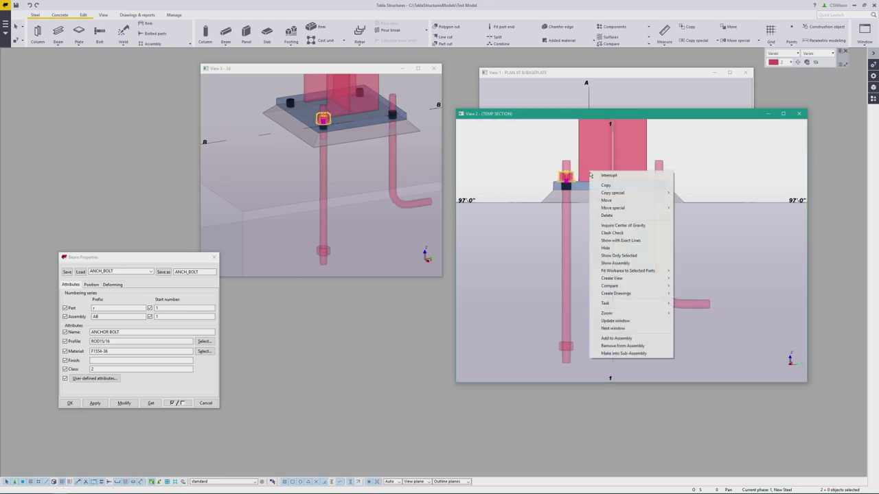
pyautogui.click(587, 188)
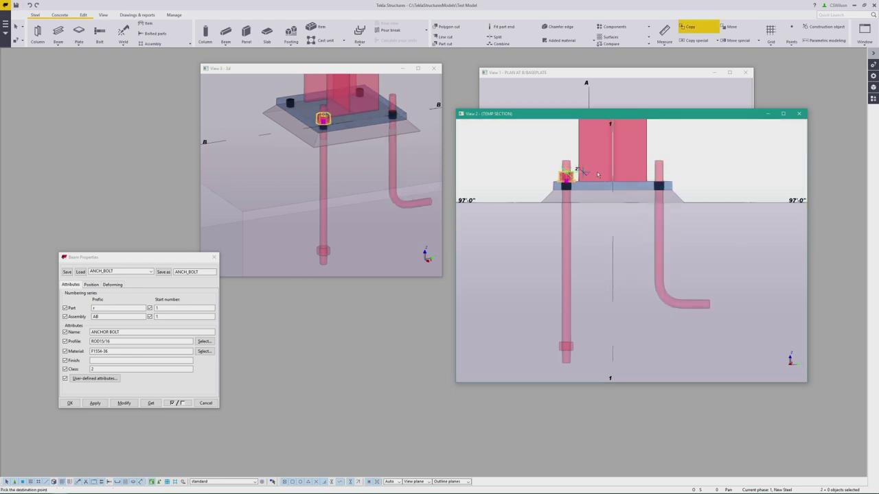
pyautogui.click(660, 176)
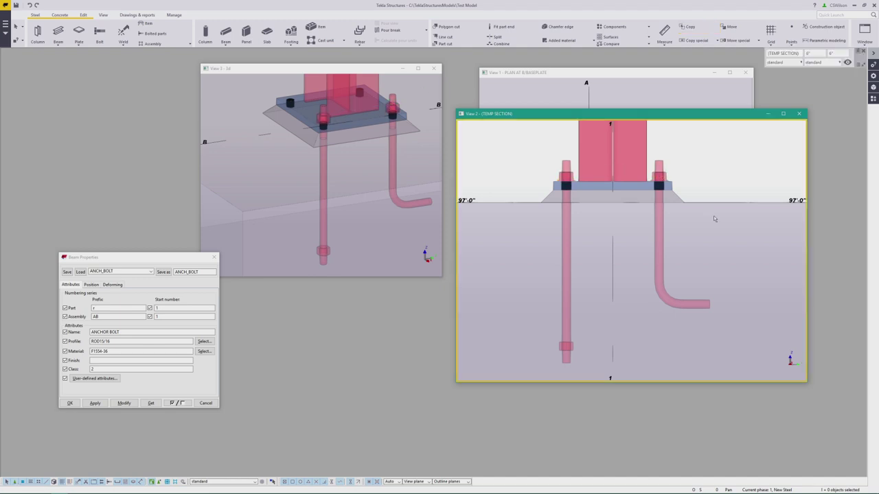
pyautogui.scroll(3, 713, 215)
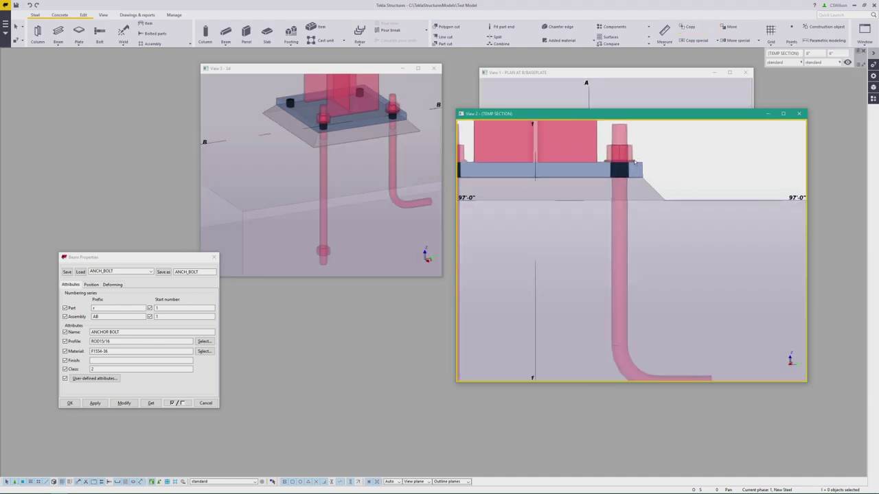
pyautogui.click(632, 152)
pyautogui.rightClick(640, 152)
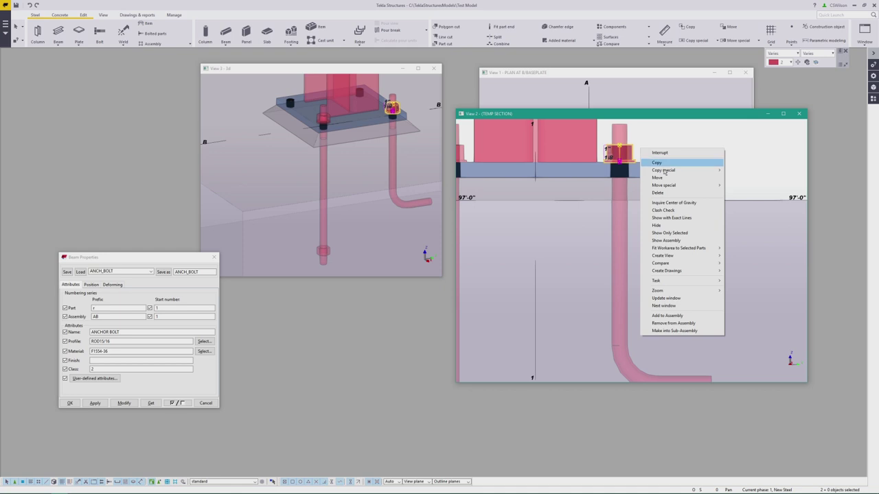
pyautogui.click(673, 318)
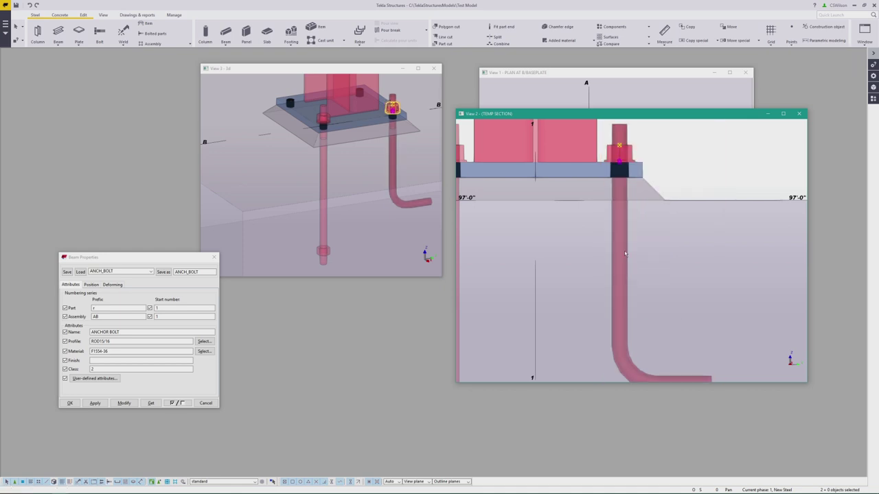